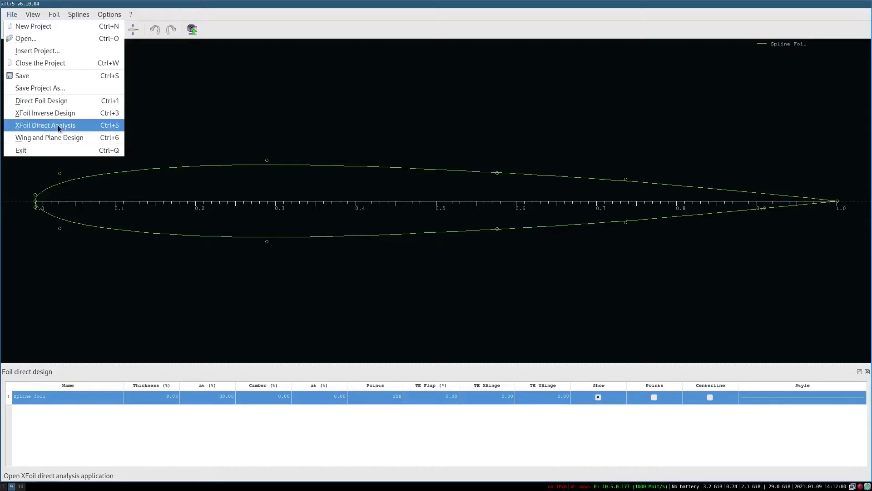
Switch to Direct Foil Design and set up a new NACA 4412 foil with 200 panels.
click(46, 102)
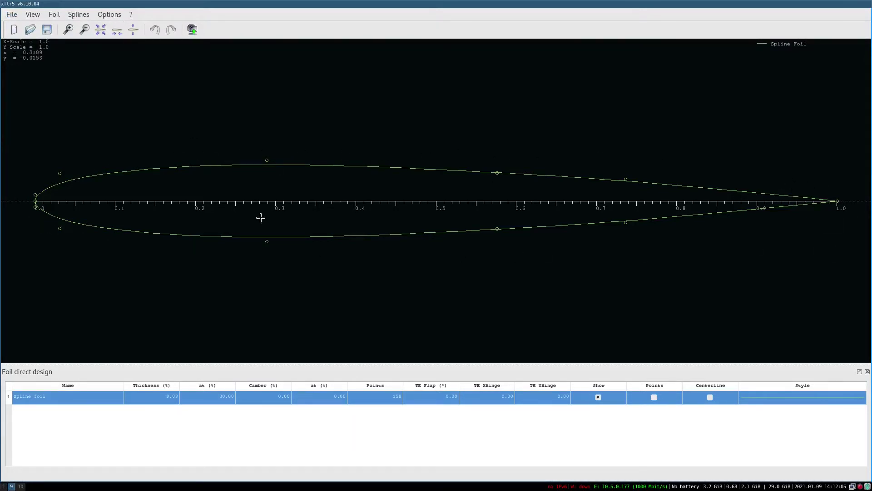
click(78, 14)
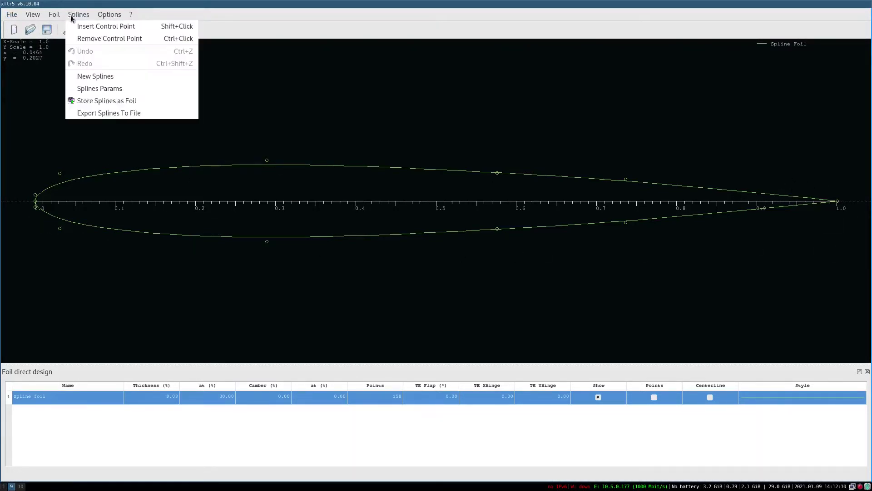
mouse_move(110, 18)
mouse_move(61, 16)
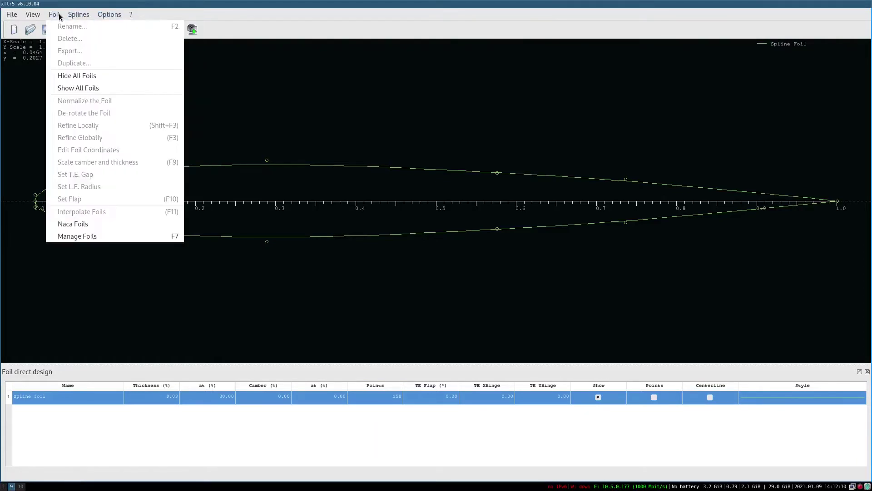
click(87, 223)
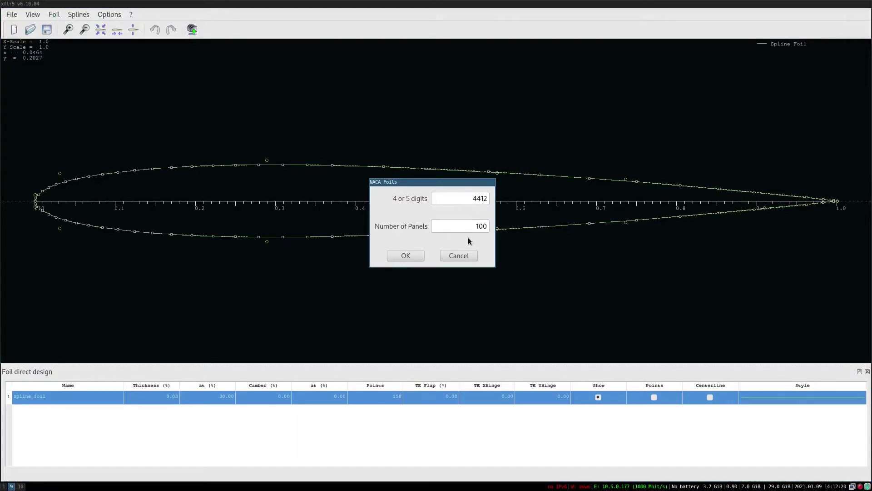
key(Tab)
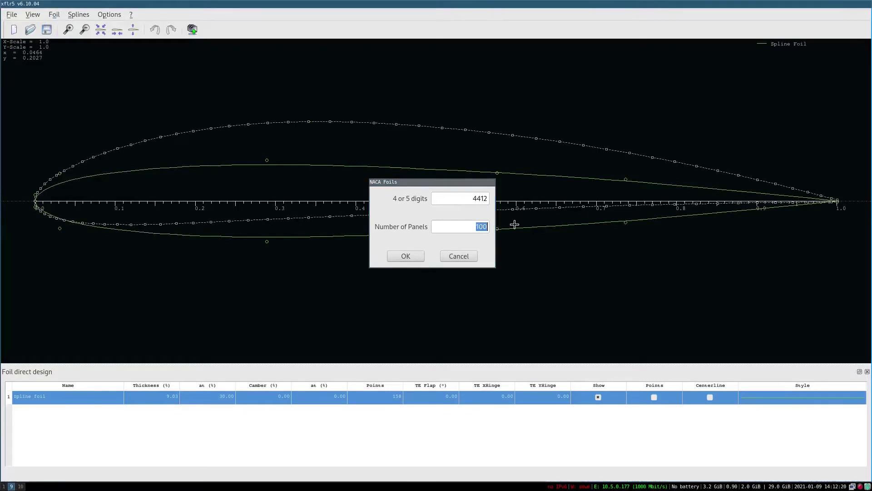
click(433, 232)
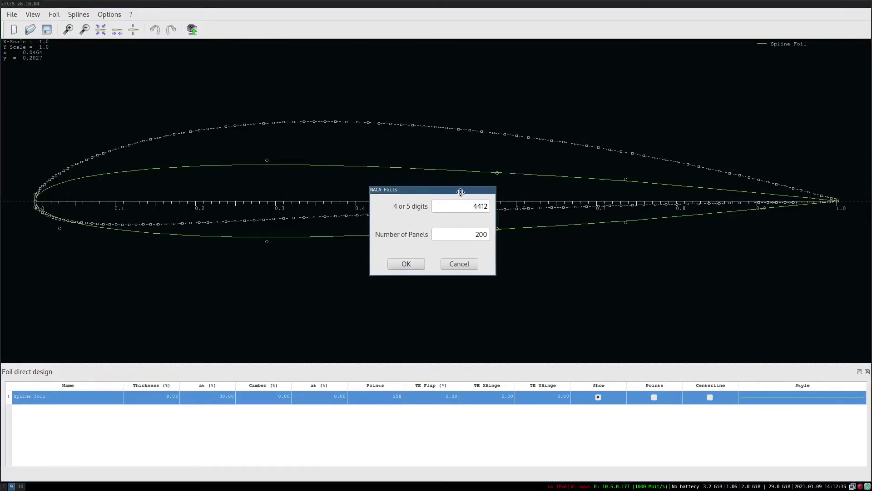
drag(459, 182, 552, 243)
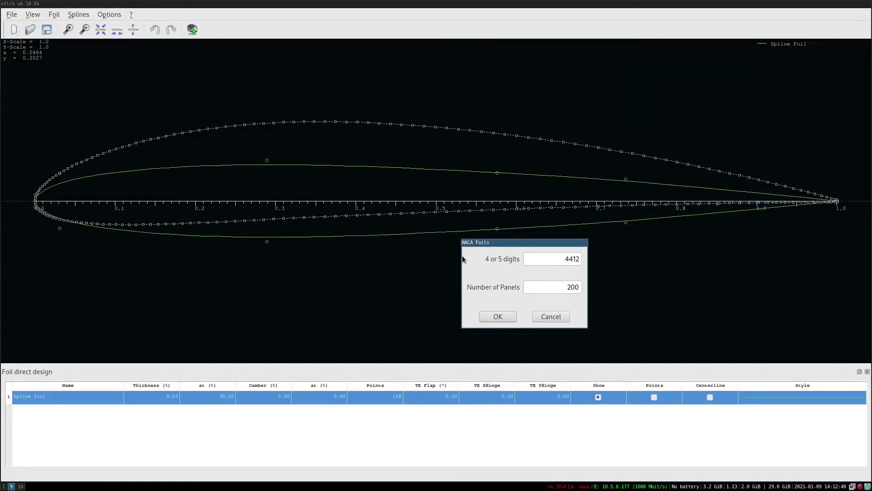
Try 100 panels for the NACA foil, settle on 50, and store it under the name NACA 4412.
double_click(568, 288)
text(100)
double_click(568, 288)
text(50)
click(482, 316)
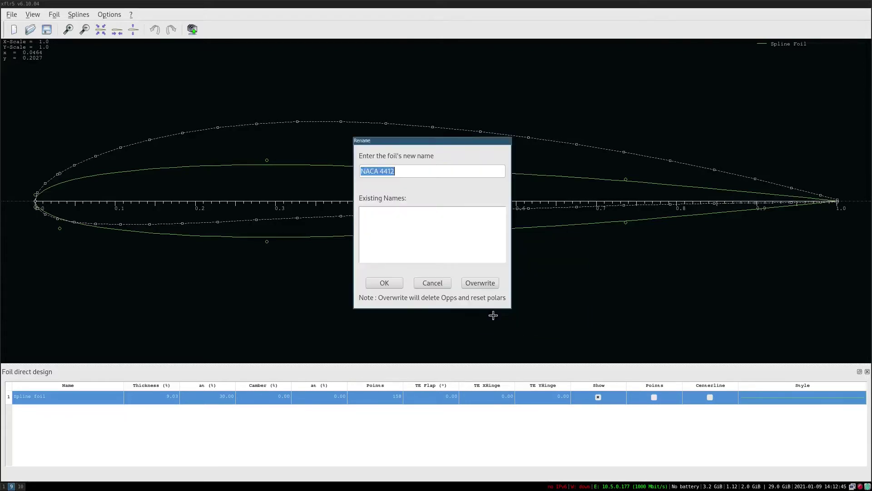
click(396, 285)
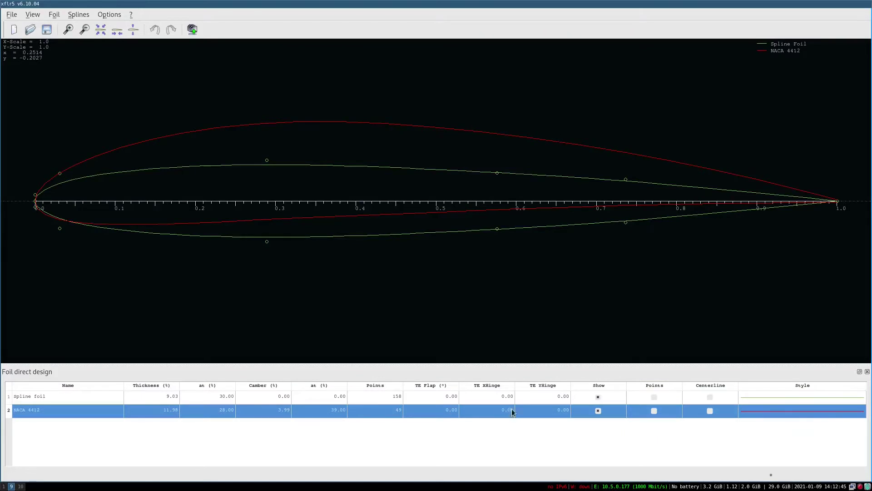
Hide the spline foil and inspect the NACA 4412 foil's leading edge up close.
click(597, 397)
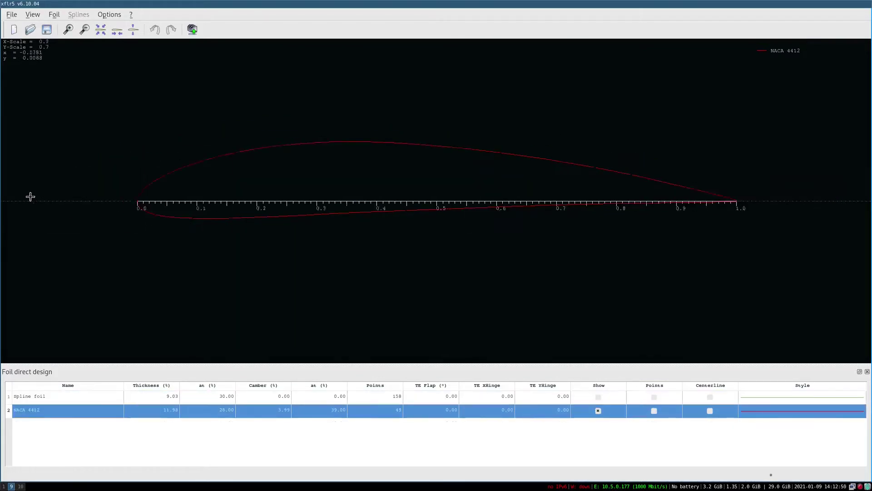
middle_drag(127, 203, 258, 376)
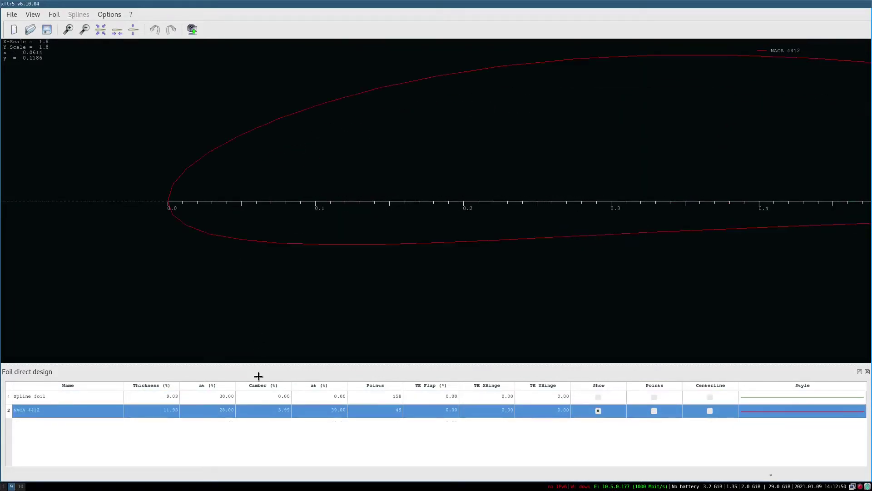
right_click(169, 183)
click(176, 154)
drag(185, 196, 273, 195)
middle_drag(268, 198, 246, 217)
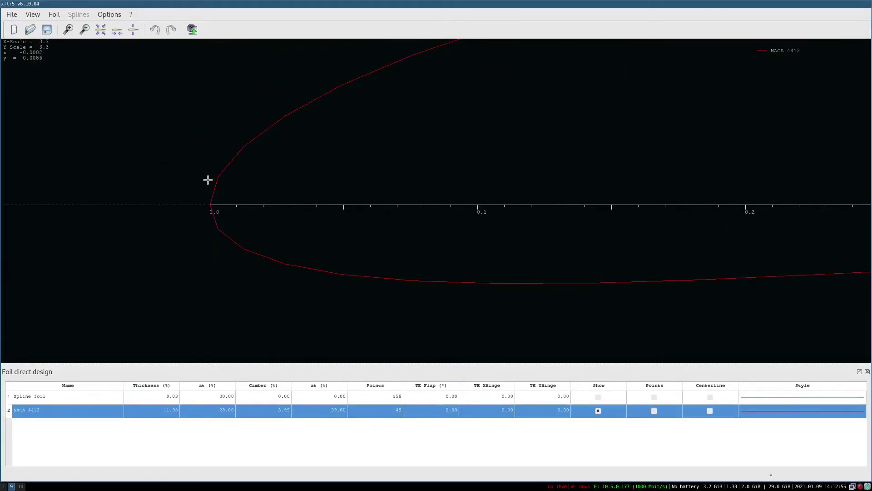
Refine the NACA 4412 foil globally to 200 panels and overwrite the existing foil.
right_click(196, 408)
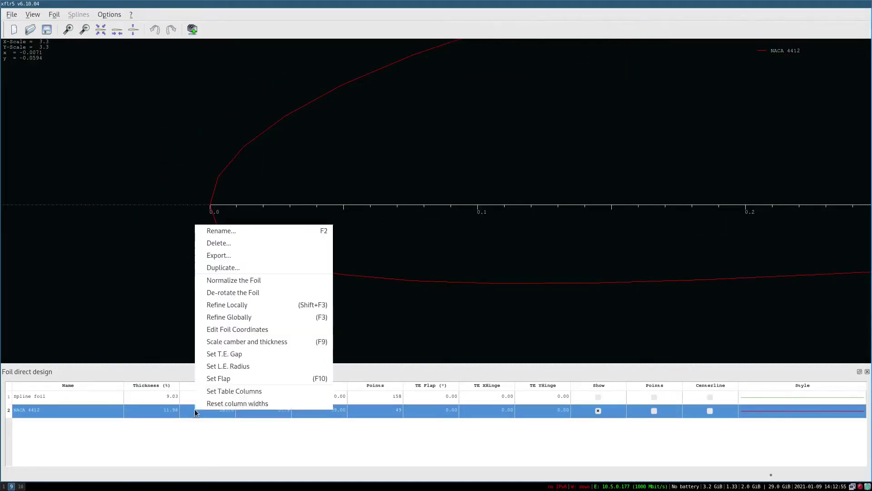
click(283, 316)
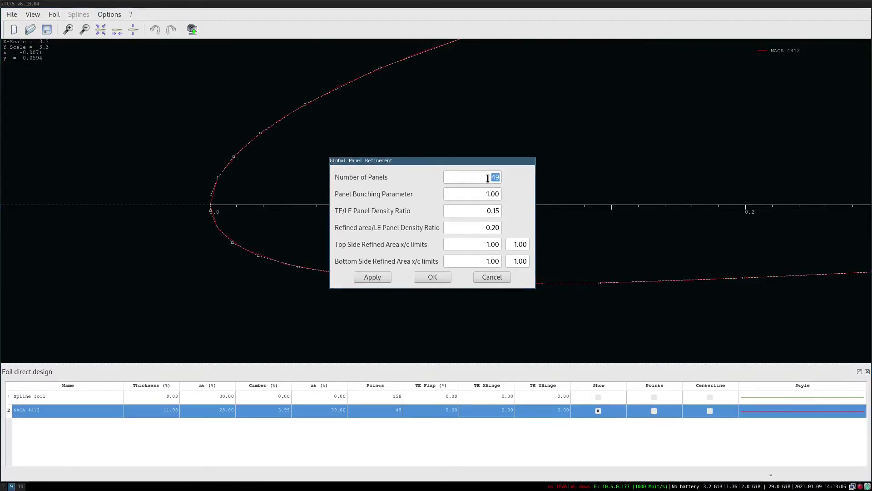
click(486, 194)
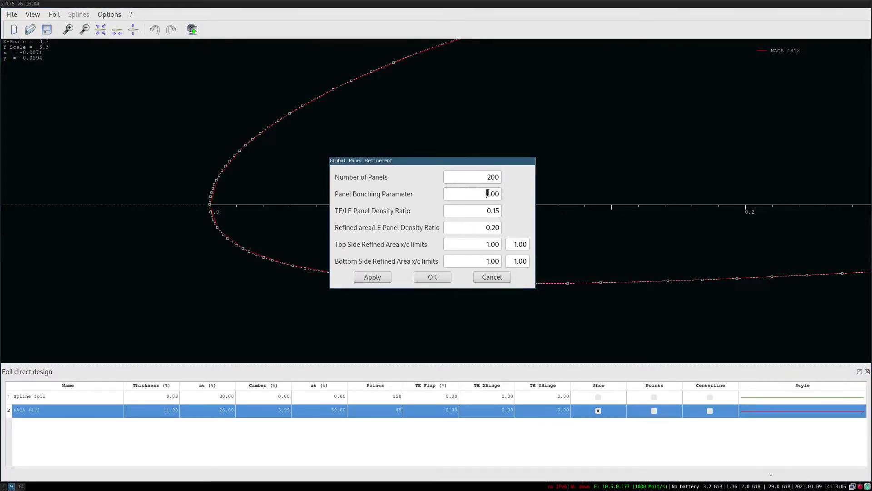
click(423, 278)
click(395, 286)
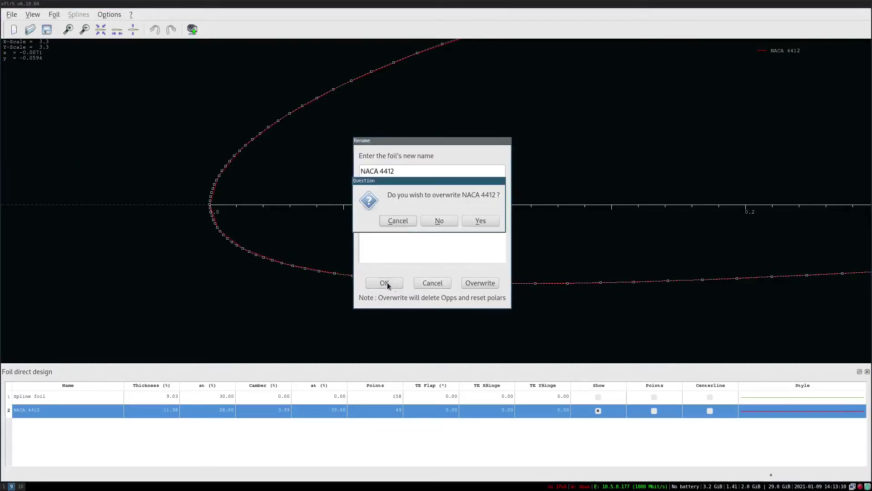
click(461, 224)
De-rotate the NACA 4412 foil, overwriting the existing one, and normalize it.
middle_drag(279, 183, 321, 192)
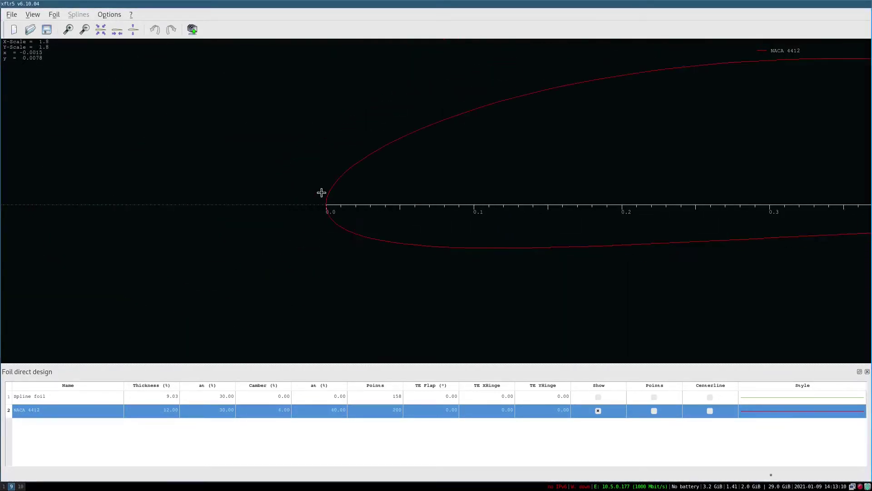
right_click(480, 198)
click(399, 195)
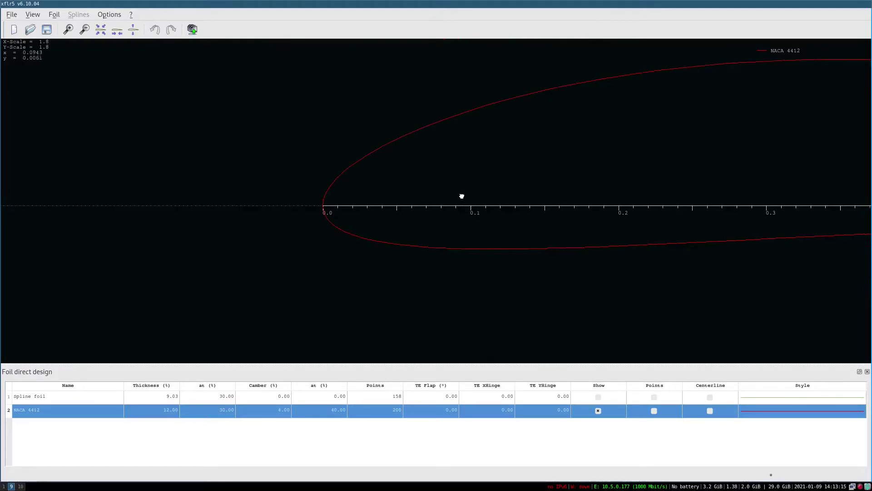
drag(462, 195, 218, 228)
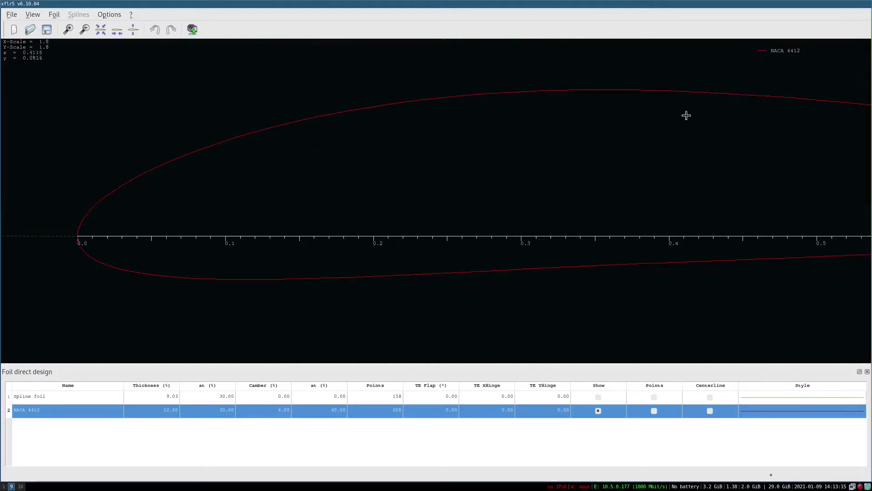
right_click(125, 407)
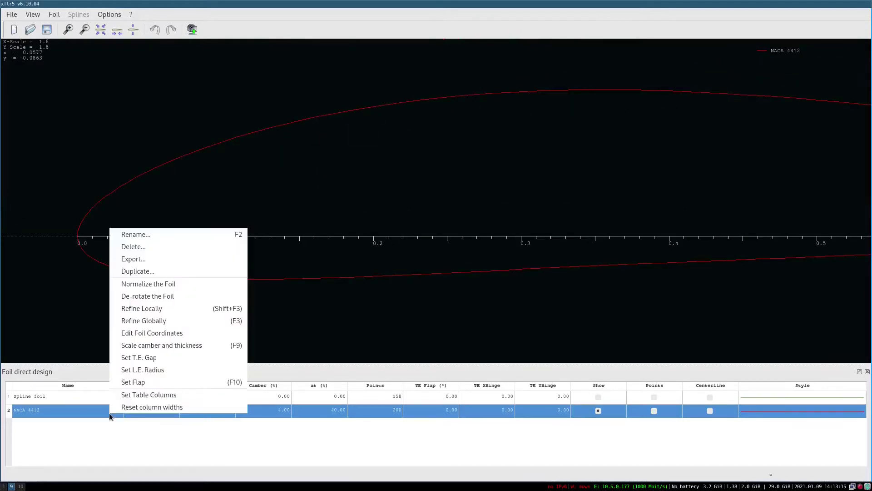
click(198, 298)
click(475, 285)
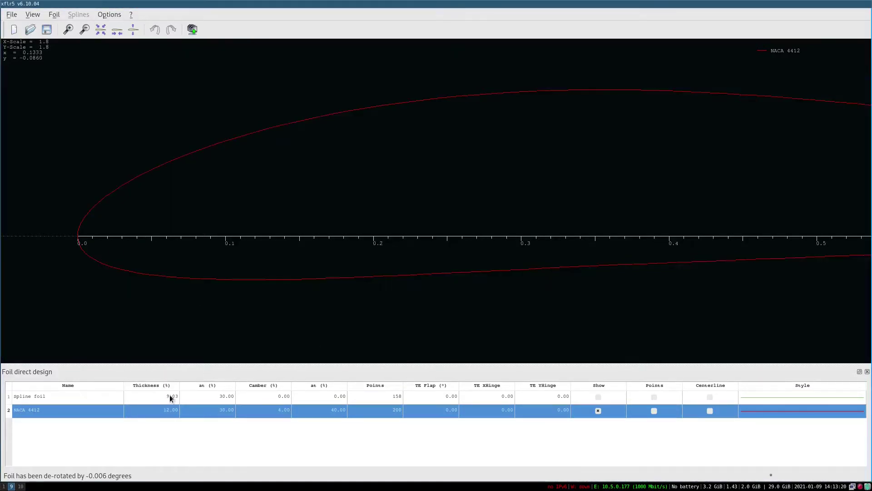
right_click(154, 409)
click(241, 280)
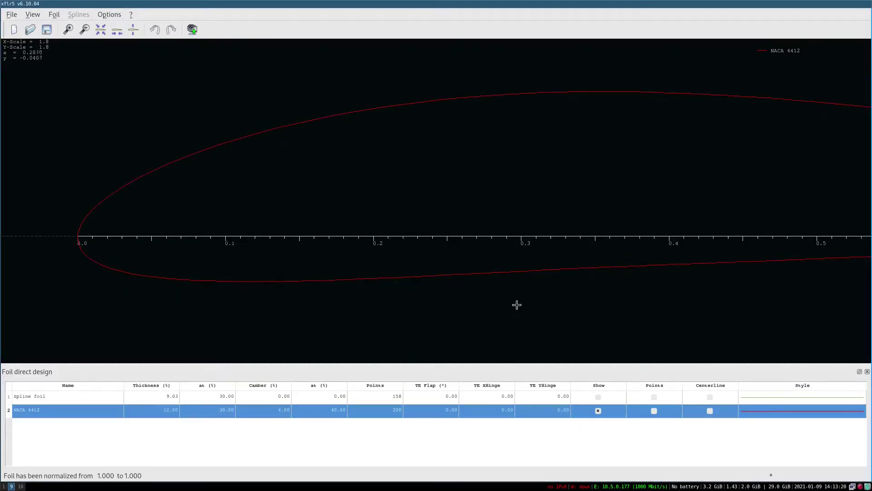
Select the spline foil and show it again together with the NACA 4412 foil.
scroll(560, 270, down, 10)
scroll(668, 241, up, 5)
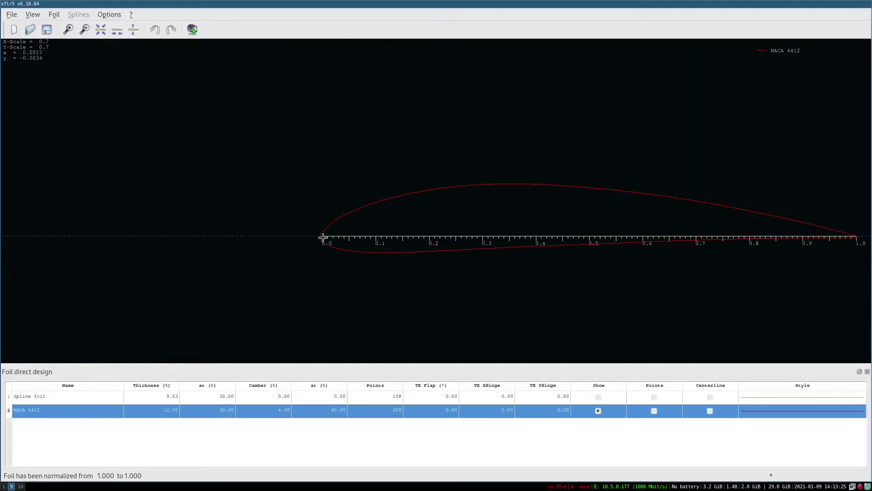
scroll(323, 229, up, 1)
scroll(315, 238, down, 2)
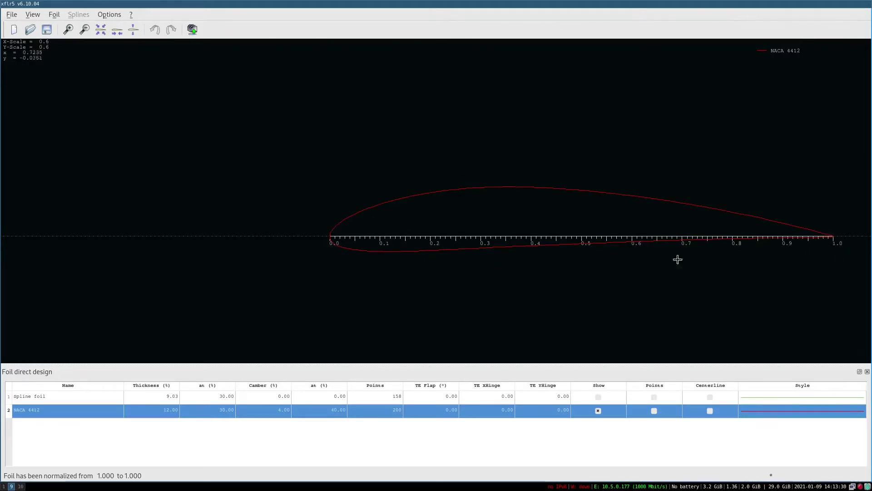
right_click(118, 409)
click(61, 412)
click(62, 399)
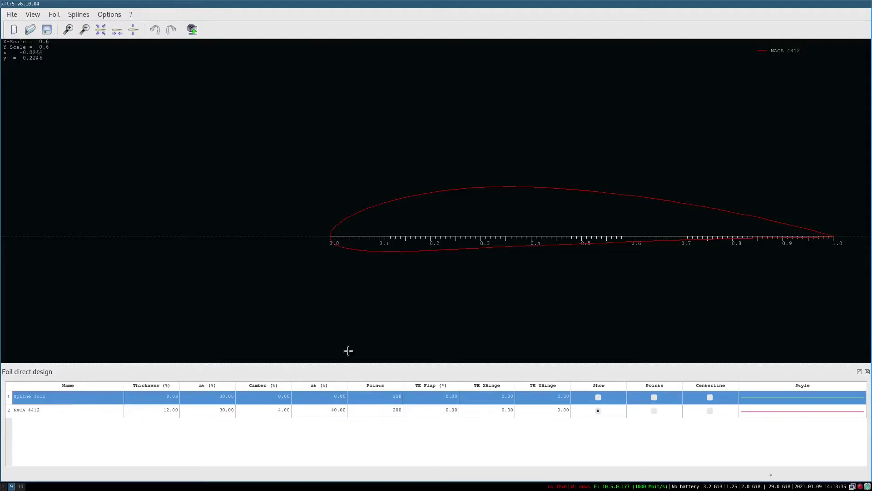
click(598, 397)
Pull the spline foil's trailing edge down to about 0.15 below the chord line.
drag(831, 235, 826, 292)
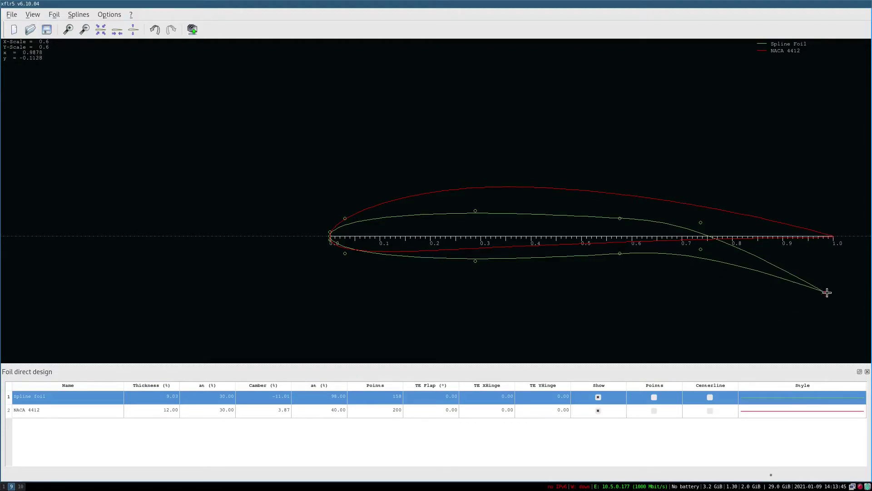
drag(827, 292, 827, 312)
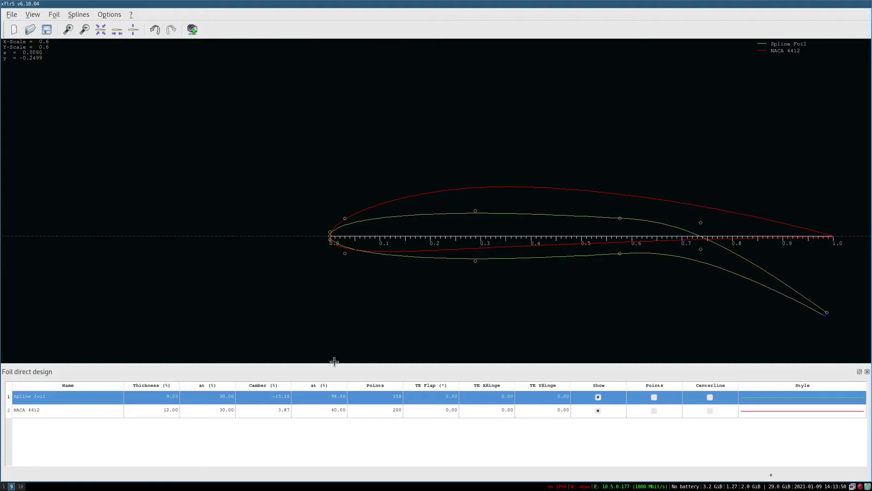
right_click(259, 403)
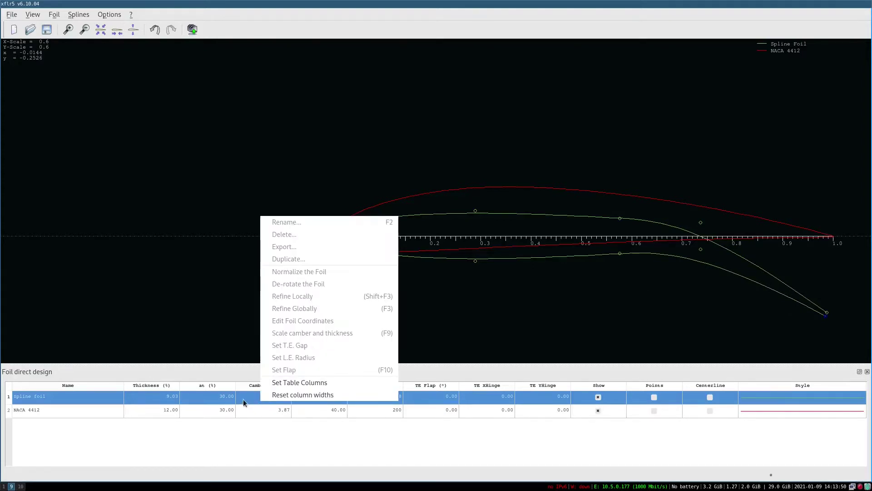
click(521, 394)
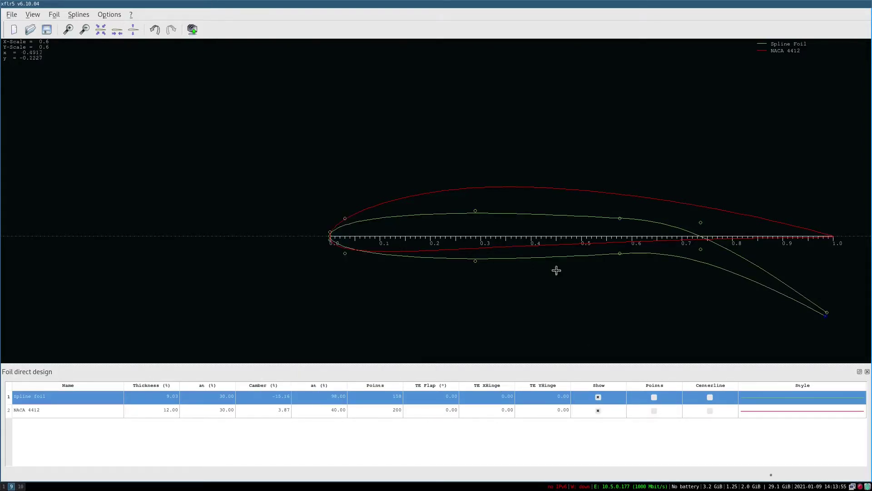
Move the spline foil's rear control points on both surfaces downward and bring the trailing-edge points together.
drag(620, 253, 611, 289)
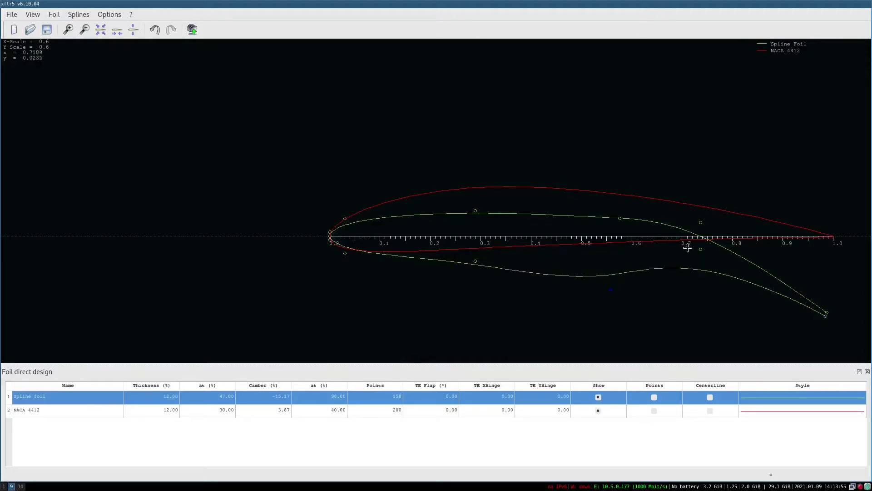
drag(701, 249, 701, 288)
drag(700, 222, 700, 258)
drag(620, 219, 621, 222)
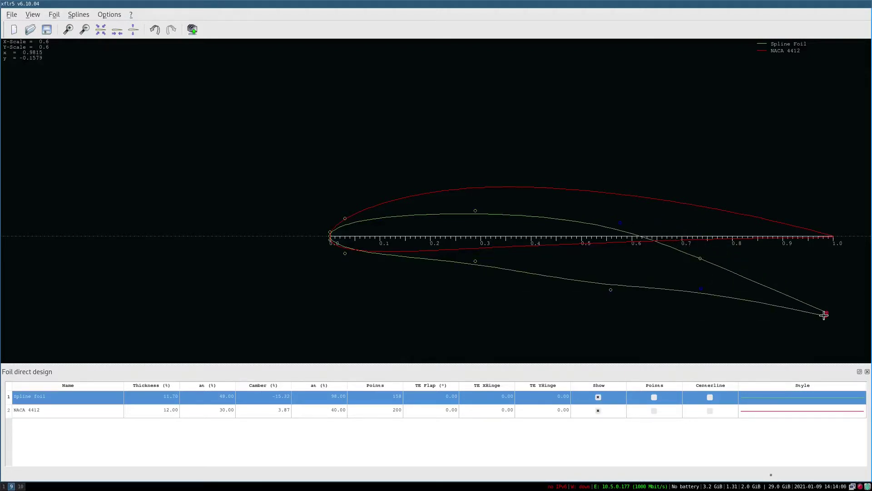
drag(824, 315, 824, 314)
Store the edited splines as a foil named Junk.
click(193, 30)
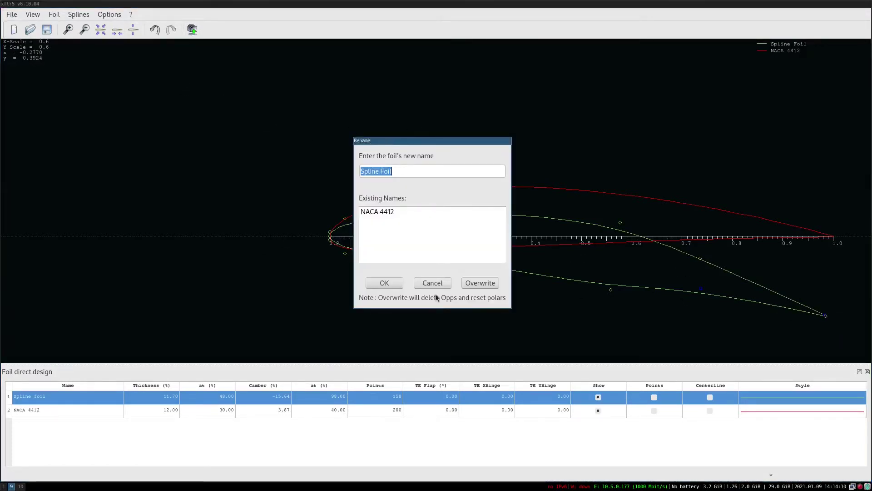
click(403, 172)
drag(381, 171, 349, 172)
key(ctrl+a)
text(Juin)
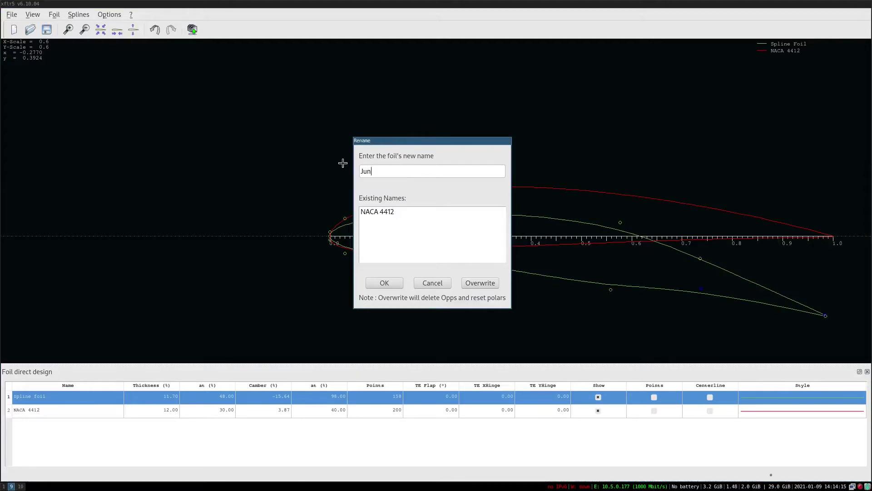
click(385, 283)
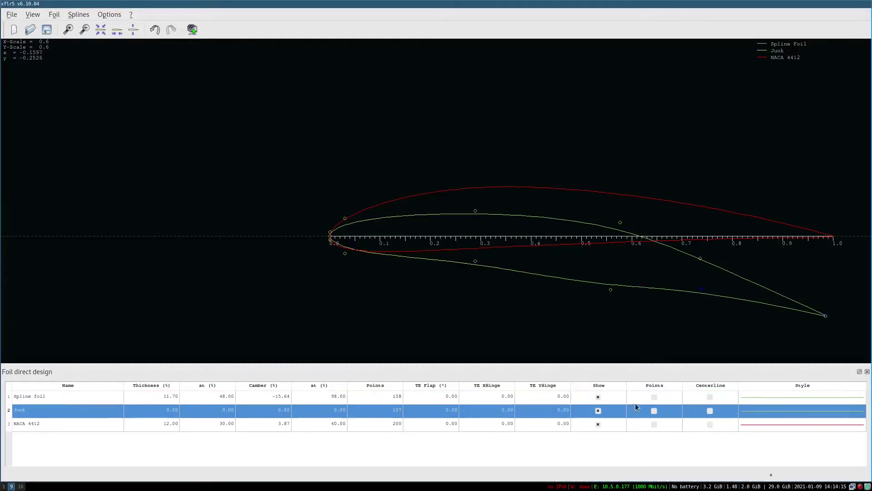
Hide the spline foil to view the stored Junk foil against the NACA 4412 foil.
click(598, 398)
middle_drag(782, 282, 633, 364)
right_click(633, 276)
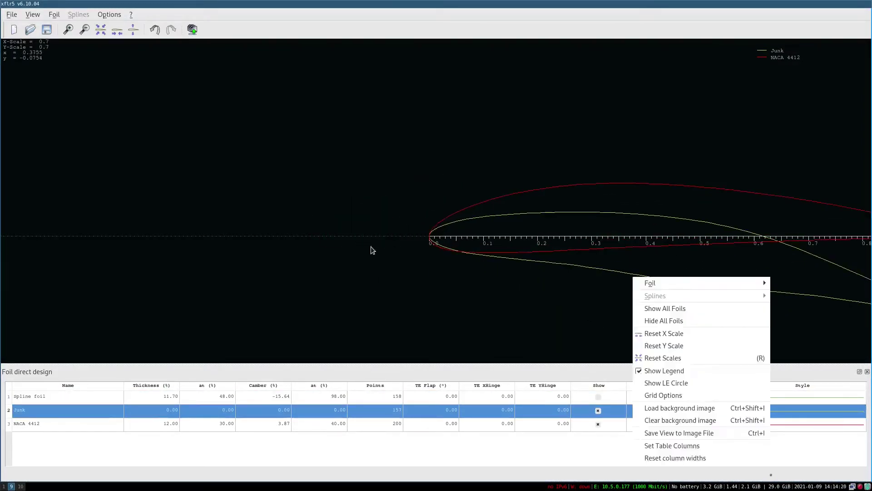
Examine the trailing-edge ends of the NACA 4412 and Junk foils up close and compare their gaps.
drag(533, 247, 179, 216)
middle_drag(487, 282, 566, 315)
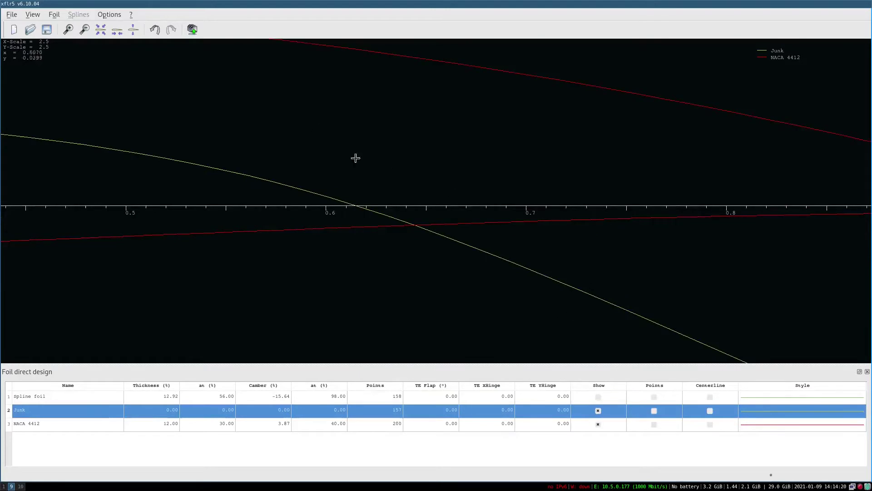
drag(599, 258, 373, 101)
drag(682, 292, 414, 350)
drag(522, 180, 560, 214)
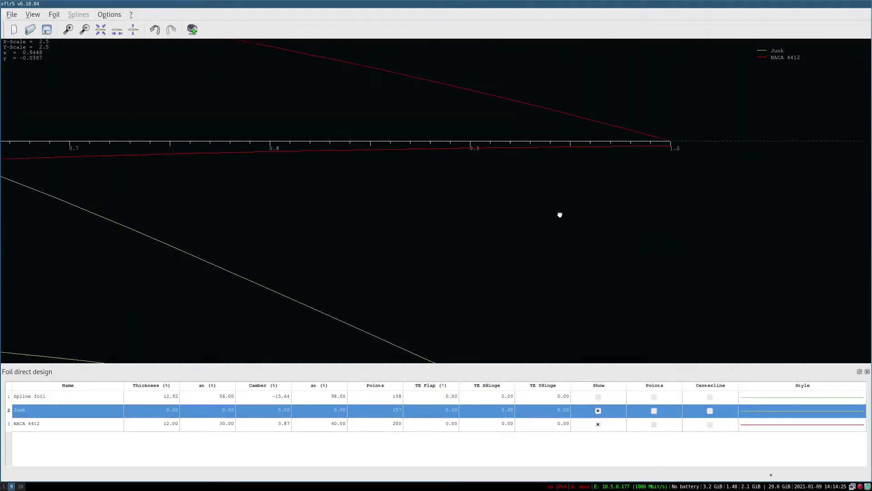
drag(723, 158, 502, 210)
scroll(615, 210, up, 2)
scroll(621, 214, down, 12)
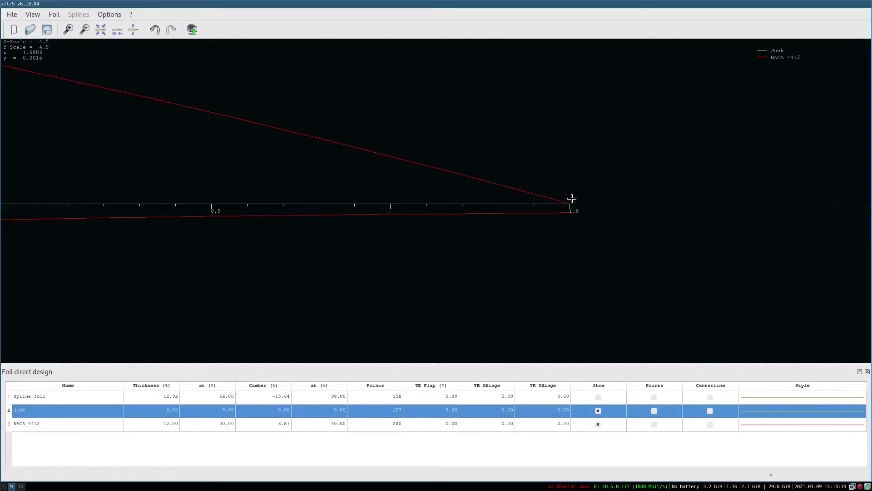
drag(482, 298, 511, 81)
drag(533, 273, 539, 52)
drag(538, 341, 495, 231)
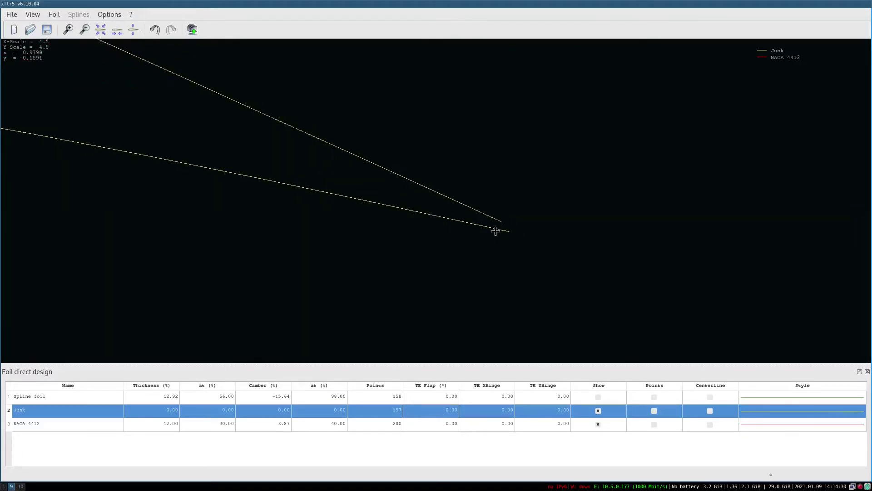
scroll(511, 222, down, 3)
scroll(511, 222, down, 1)
drag(519, 328, 559, 334)
drag(487, 119, 539, 355)
drag(394, 63, 281, 261)
drag(557, 247, 574, 281)
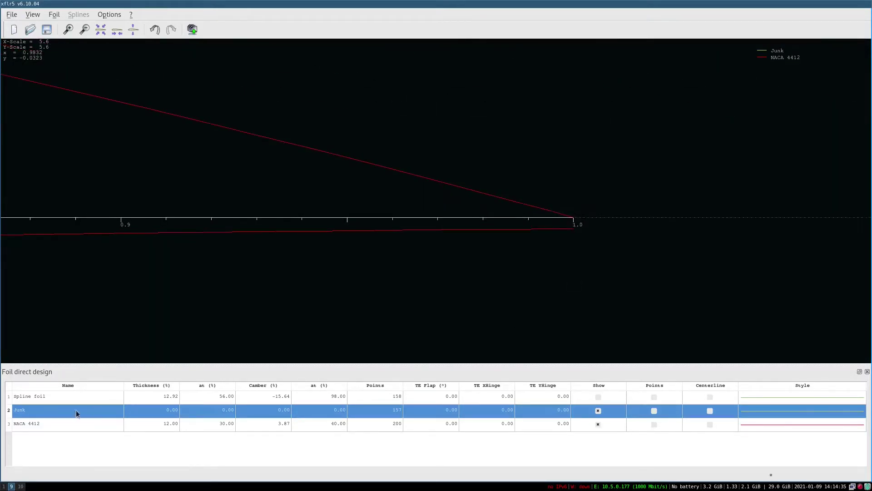
Export the NACA 4412 foil to the home folder as NACA 4412.dat.
click(49, 426)
right_click(48, 427)
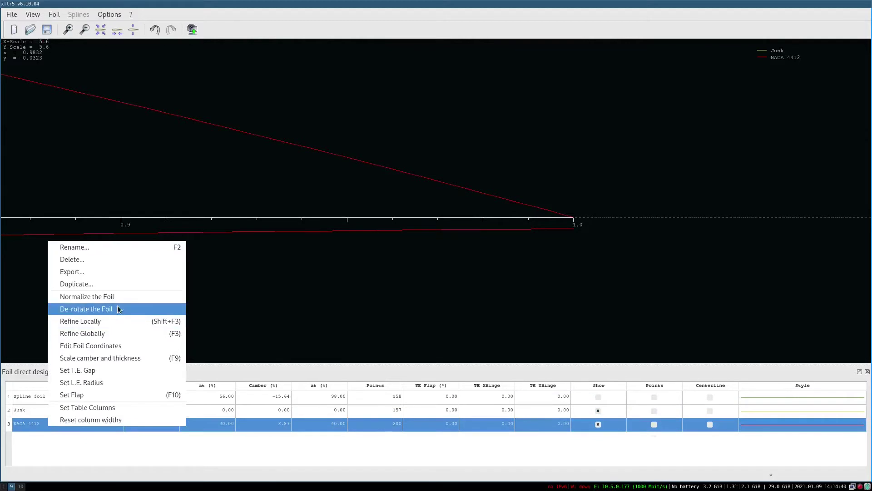
click(115, 272)
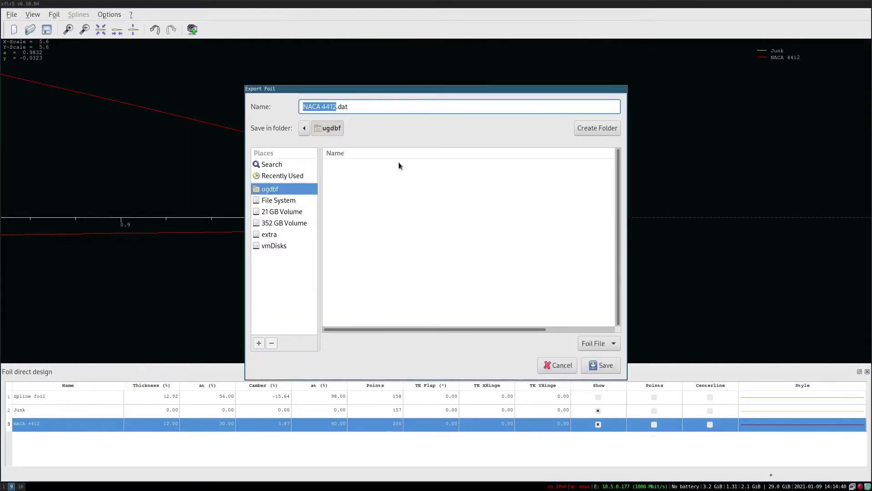
click(601, 366)
Open NACA 4412.dat in gedit from a new terminal and enlarge the editor to the full workspace.
key(super+Return)
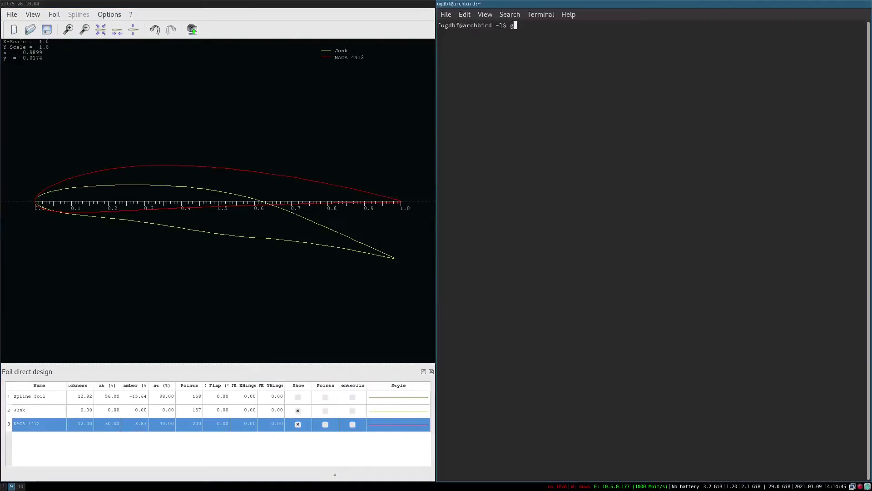
text(gedit )
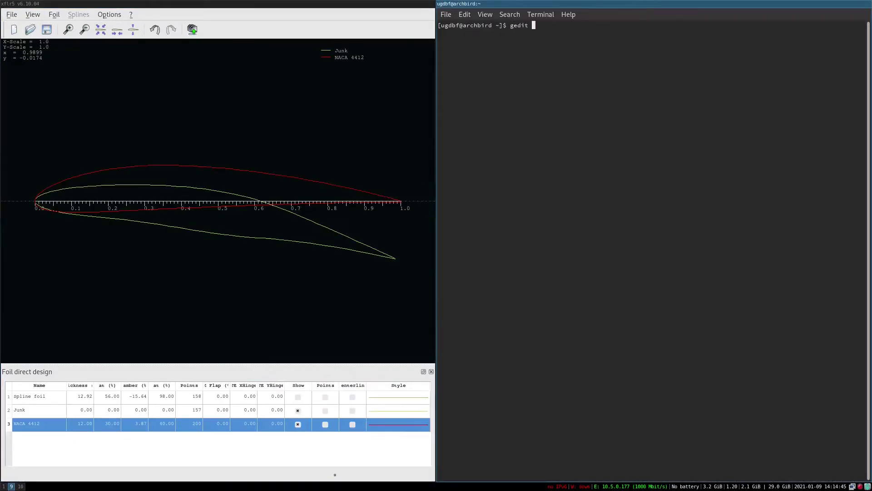
text(NACA\ 4412.dat)
key(Return)
click(766, 109)
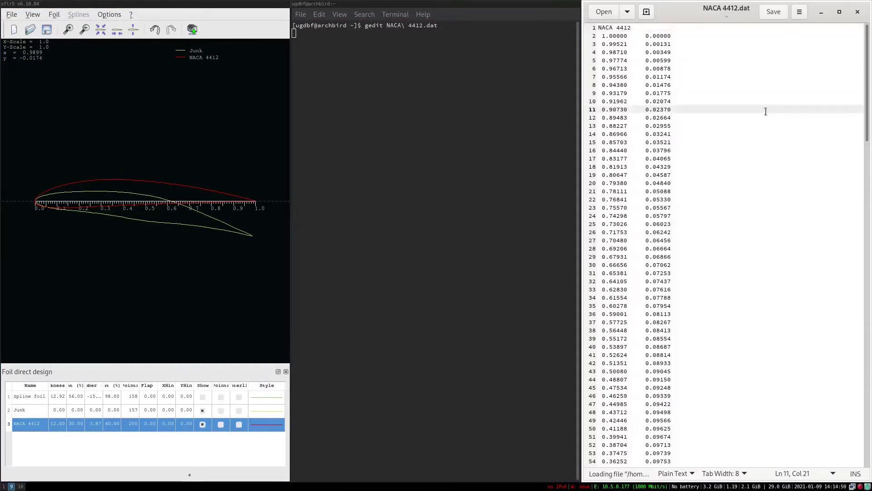
key(super+w)
Set the y coordinate of the file's last point to 0, save and close it, and return to xflr5.
scroll(191, 303, down, 5)
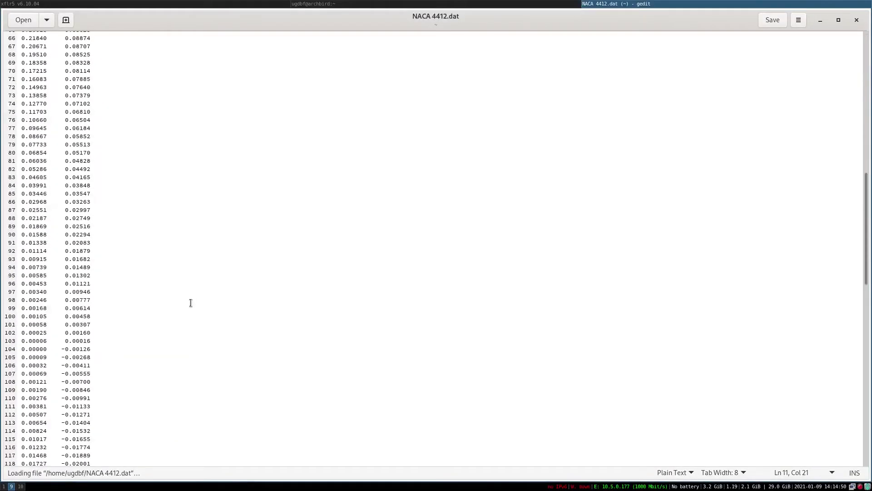
scroll(191, 302, down, 15)
drag(61, 460, 152, 461)
text(00000    0)
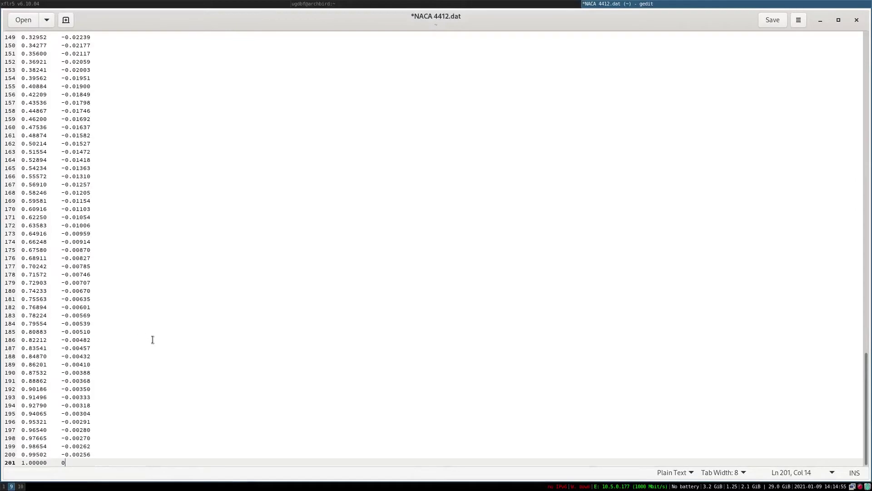
key(ctrl+s)
key(ctrl+q)
click(213, 2)
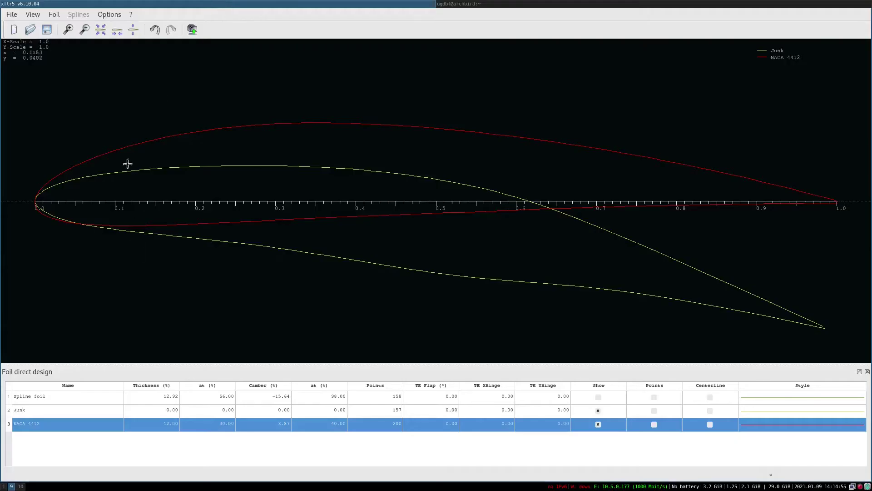
click(15, 17)
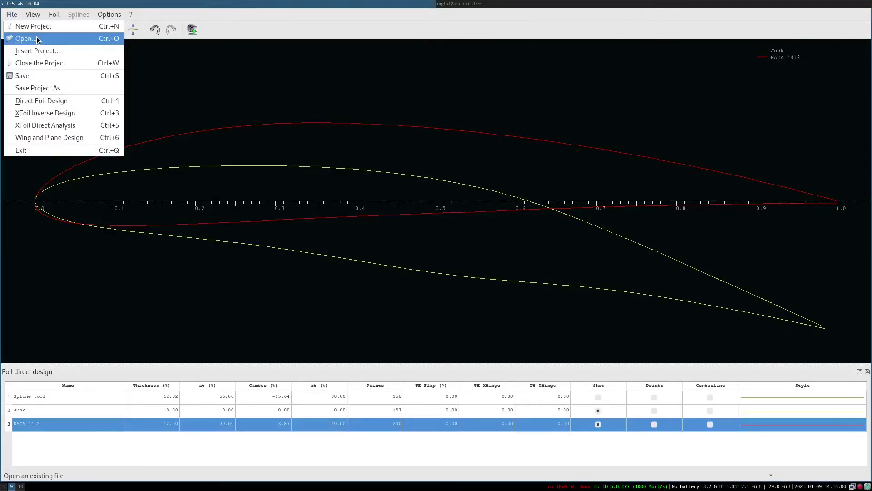
click(223, 81)
right_click(197, 75)
mouse_move(262, 82)
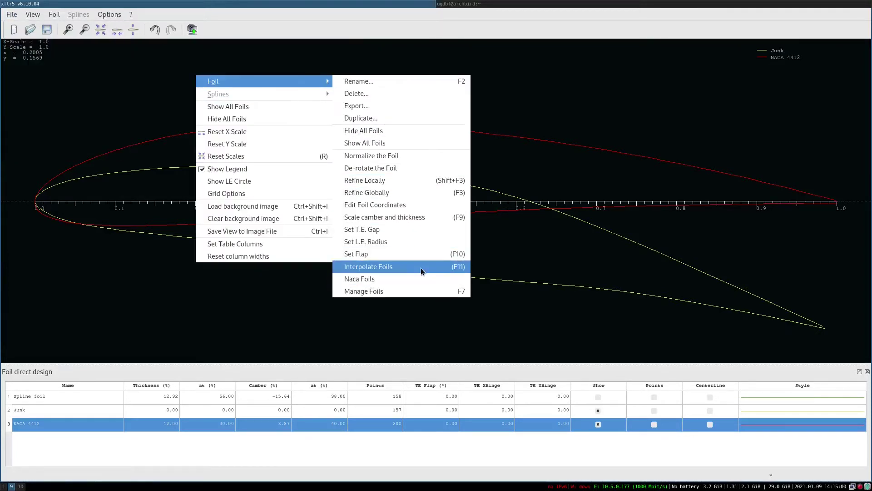
key(Escape)
key(Escape)
Load the edited foil file NACA 4412.dat into the project.
click(11, 14)
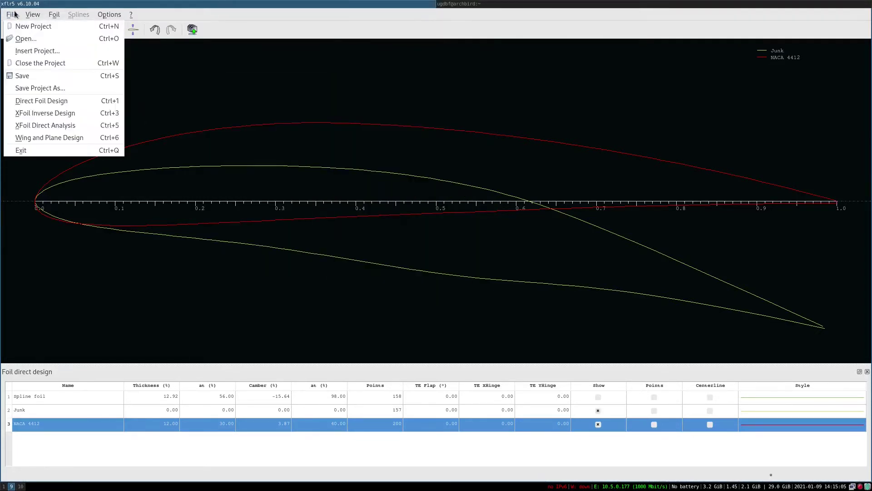
click(26, 38)
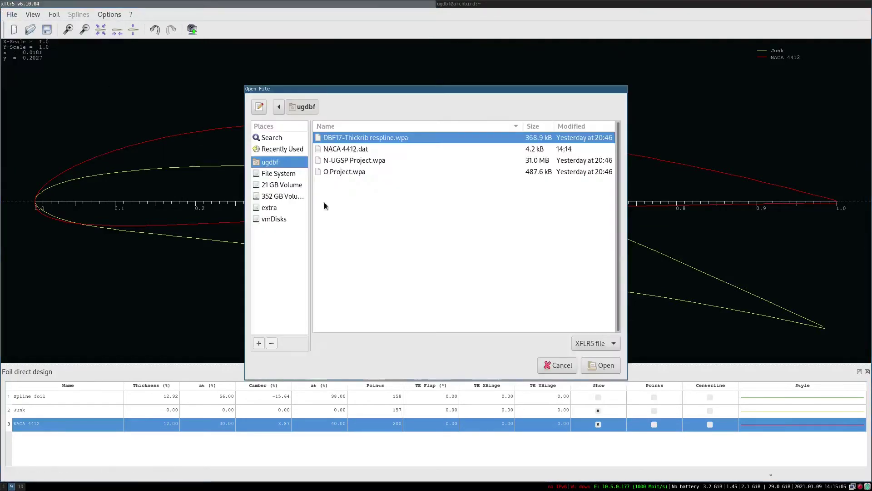
double_click(358, 154)
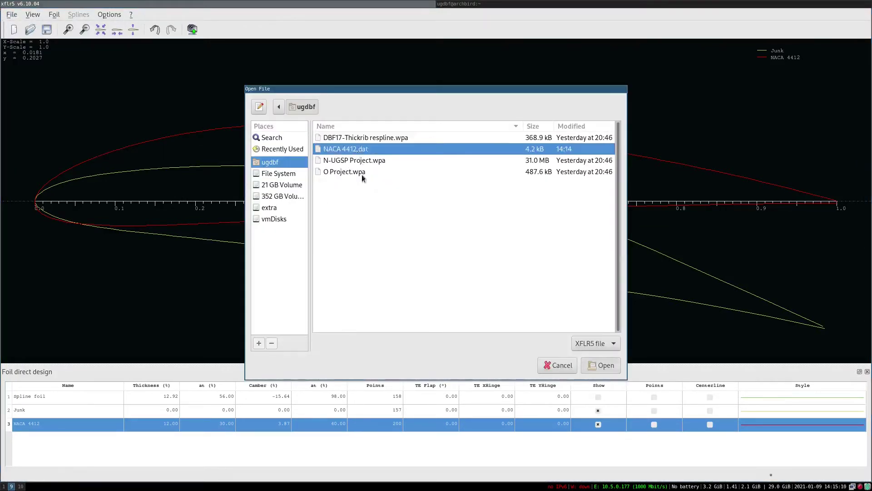
Inspect the trailing edge of the reloaded NACA 4412 foil up close and restore the default view scale.
scroll(742, 287, up, 6)
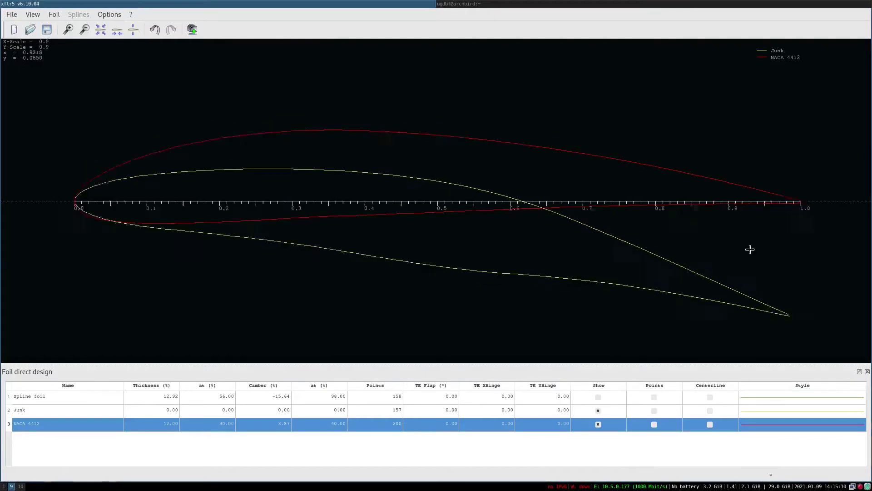
right_click(735, 204)
click(607, 232)
scroll(635, 189, up, 20)
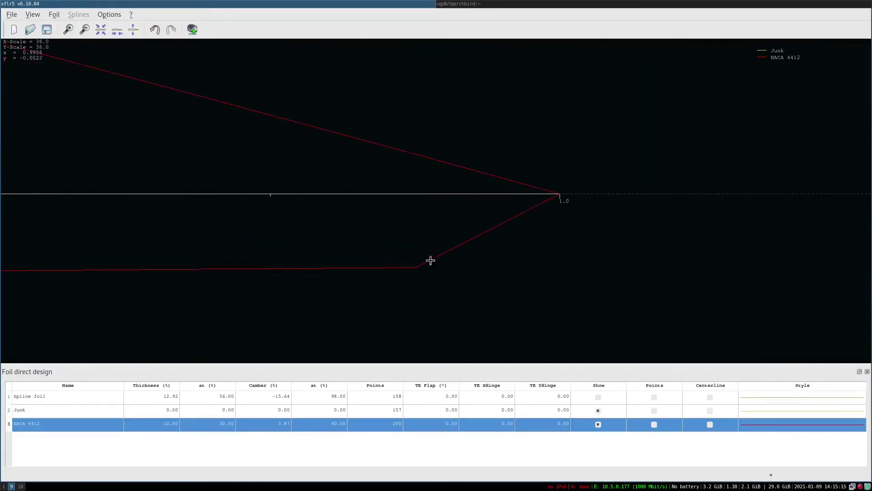
scroll(468, 245, down, 20)
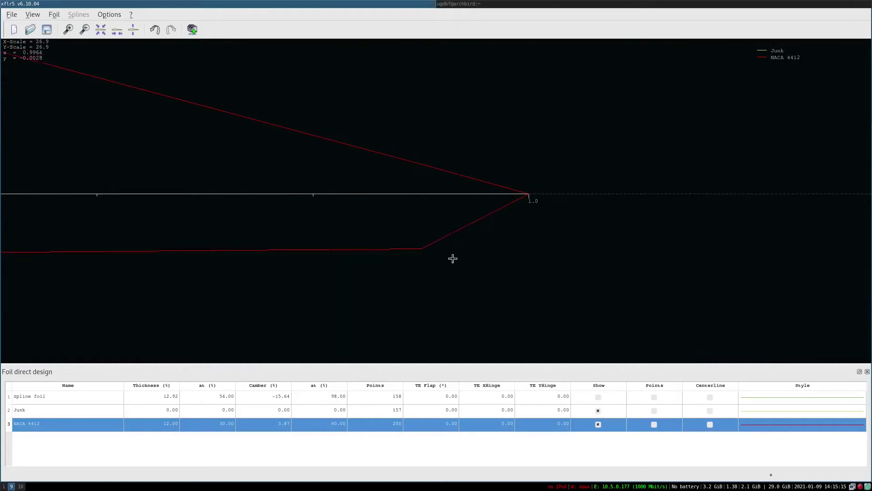
key(r)
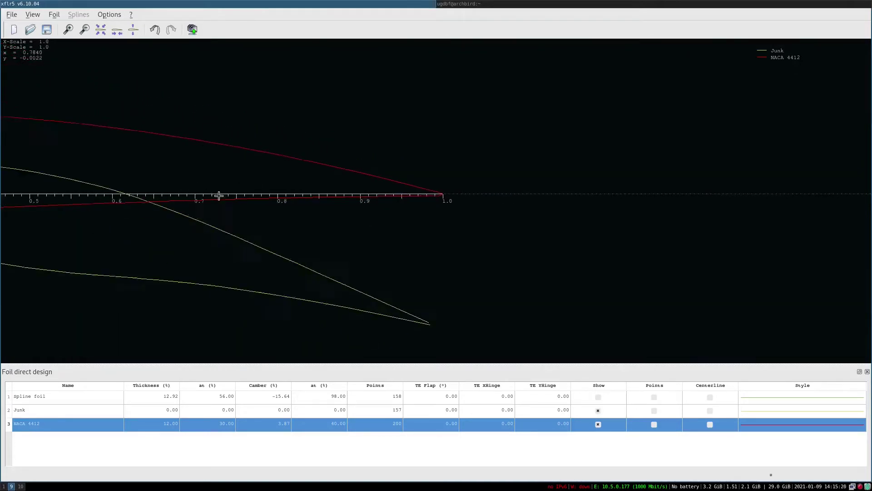
Delete the Junk foil together with its associated operating points and polars.
click(73, 409)
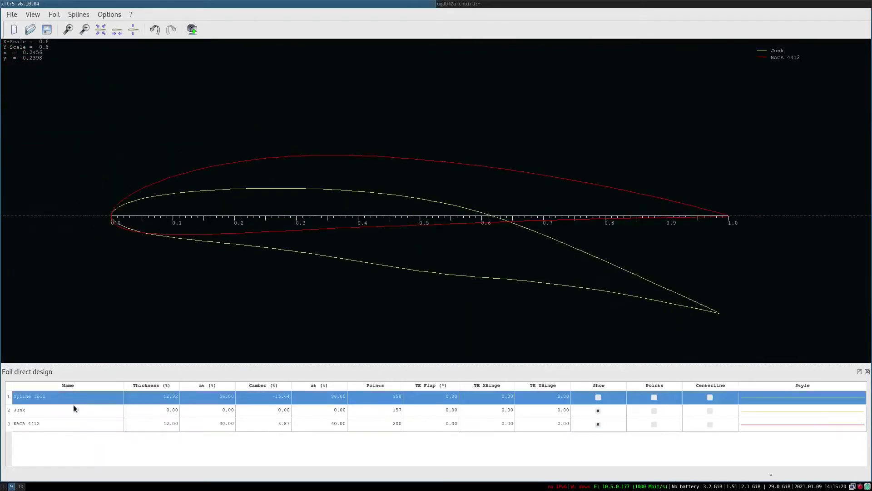
right_click(68, 409)
click(131, 247)
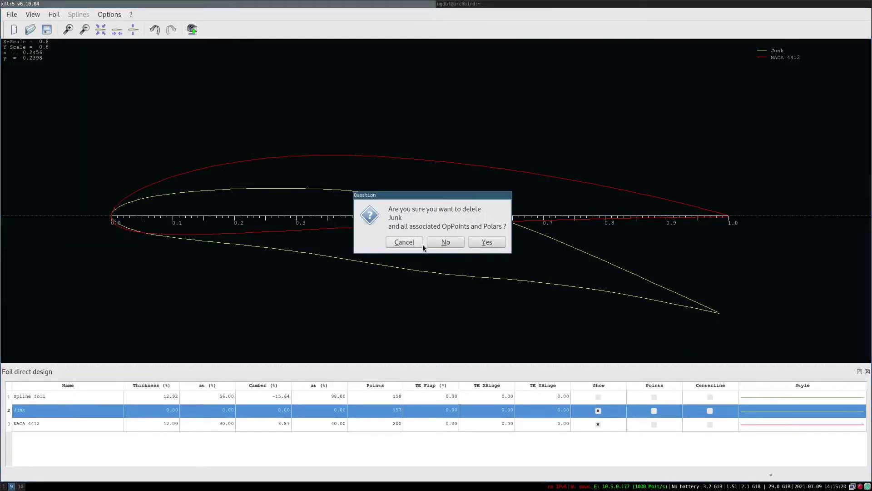
click(478, 242)
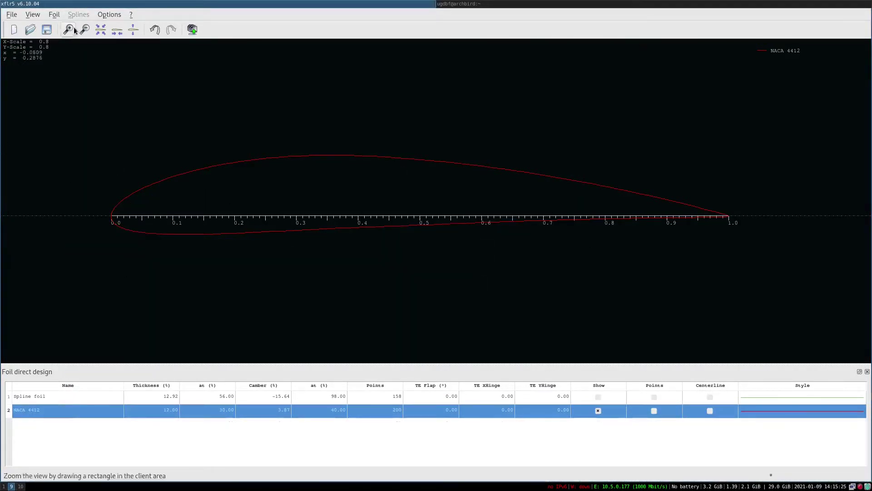
Switch to XFoil Direct Analysis and slightly widen the analysis settings area beside the graphs.
click(12, 14)
mouse_move(33, 14)
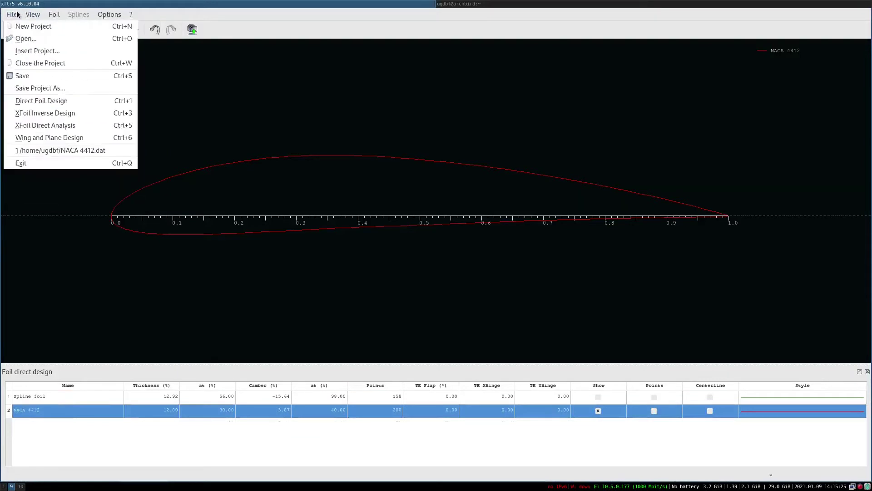
click(51, 127)
drag(480, 33, 13, 110)
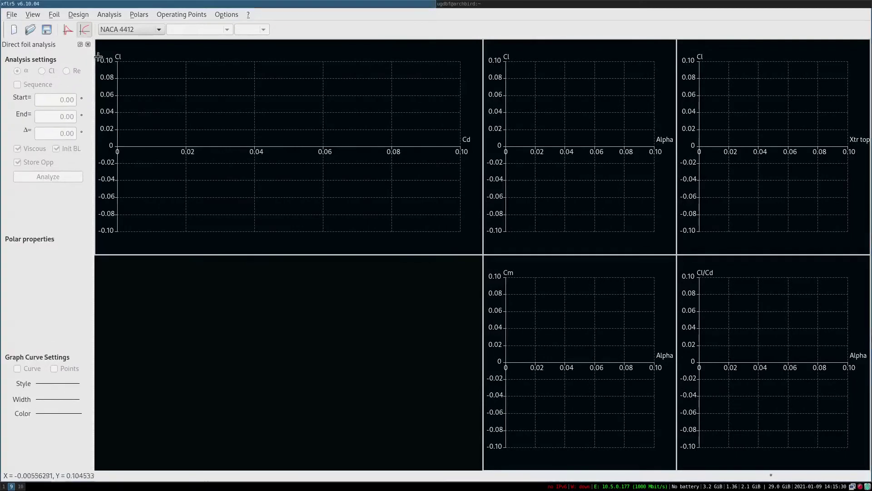
drag(95, 57, 99, 57)
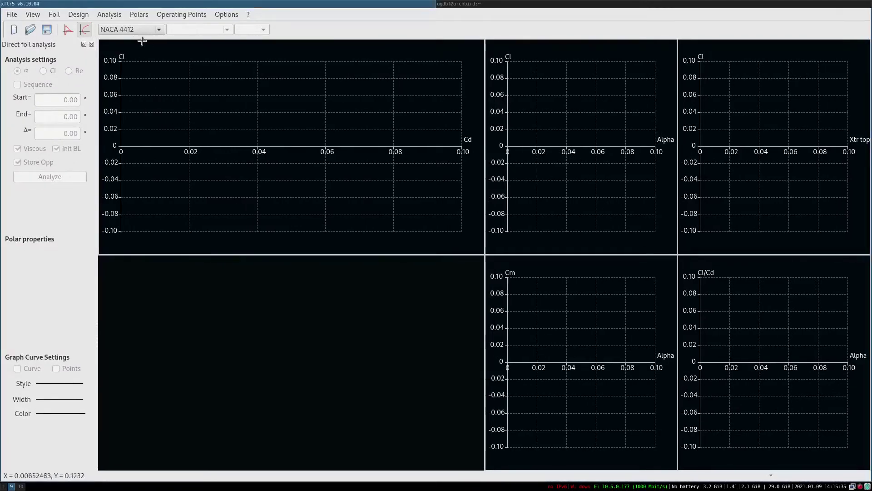
Set up a multi-threaded batch analysis with Reynolds 1,000 to 10,000 in increments of 1,000, and enable polar view updates.
click(85, 16)
mouse_move(98, 15)
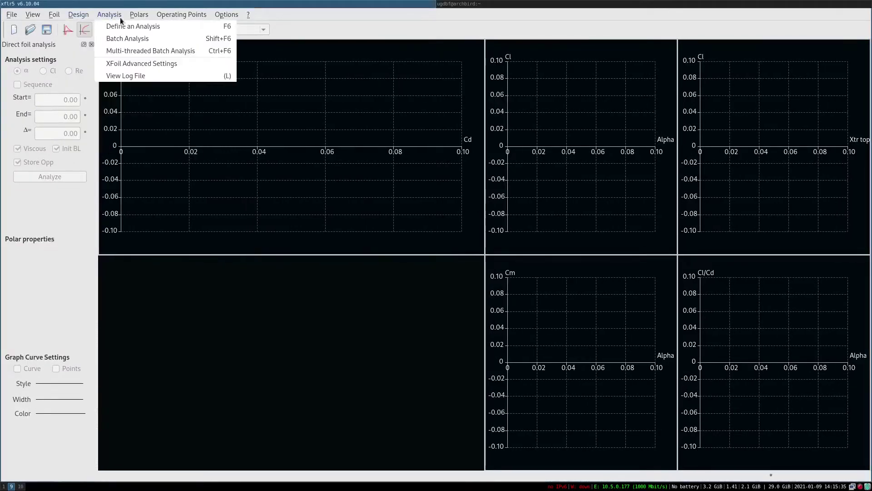
click(150, 51)
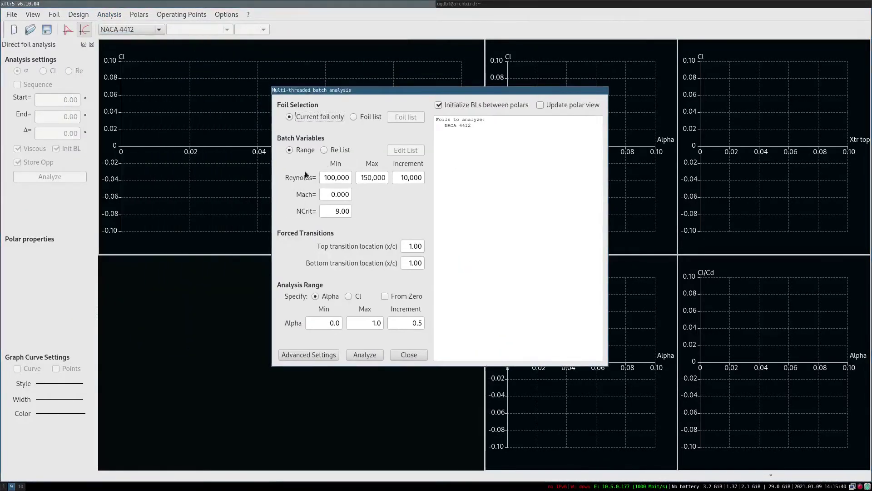
drag(325, 177, 347, 178)
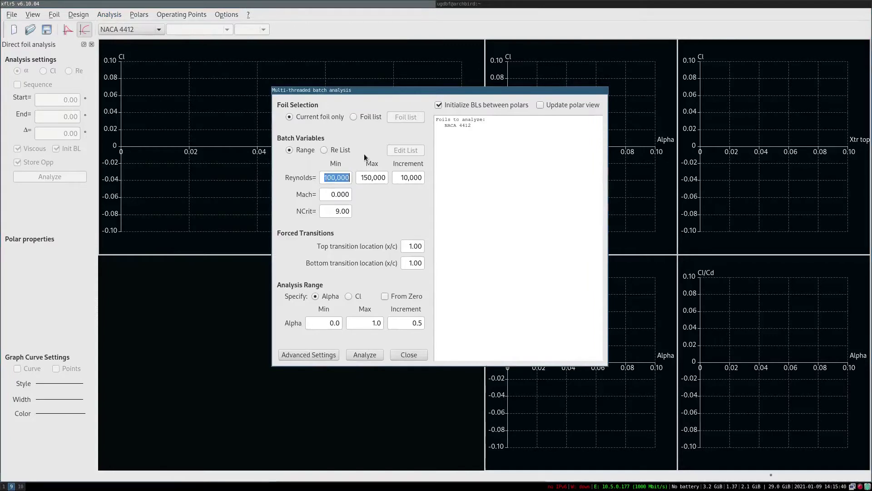
text(1)
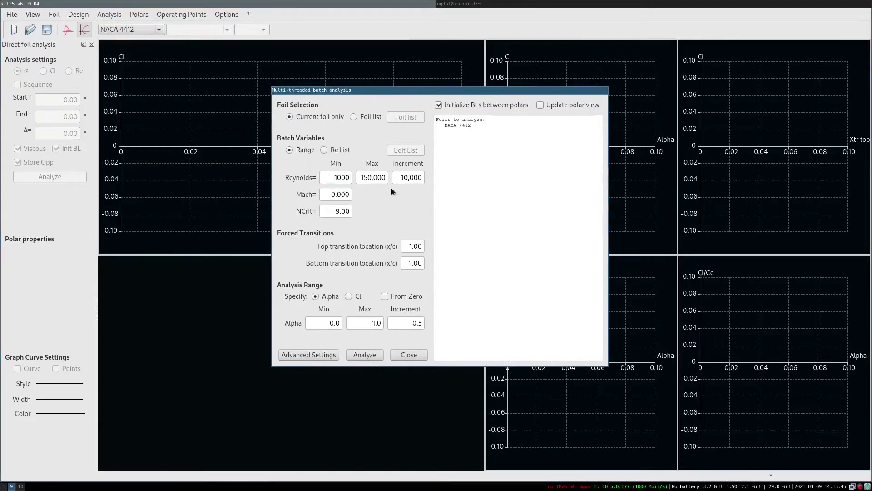
key(Tab)
text(10,000)
click(414, 177)
click(571, 107)
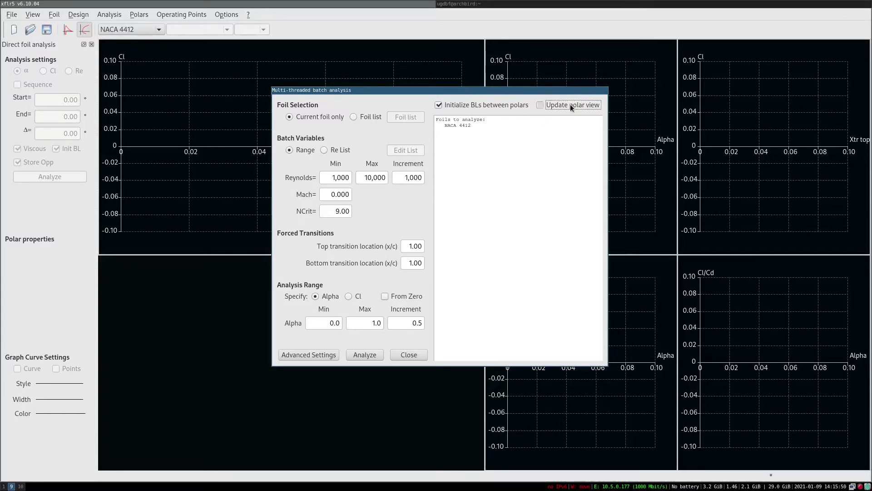
Set the batch analysis alpha range from -15 to 30 degrees.
click(320, 326)
text(-15)
key(Tab)
text(30)
key(Tab)
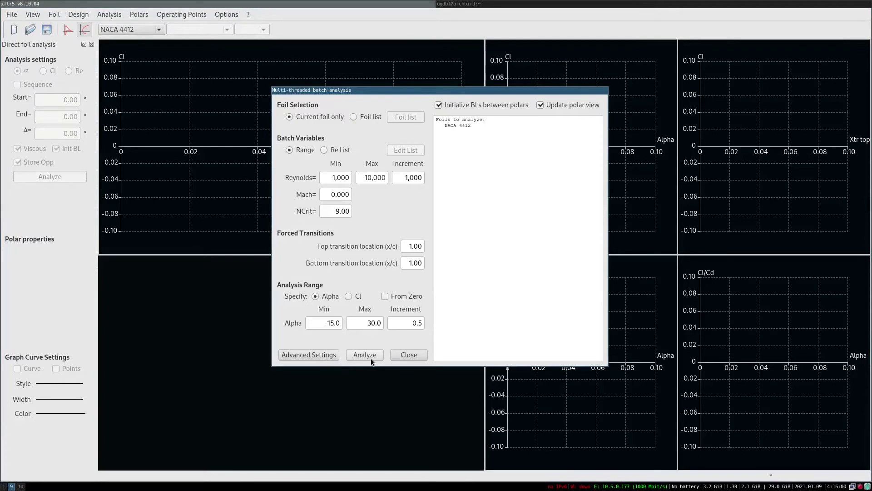
Accept the advanced XFoil settings, then run the NACA 4412 batch analysis and keep its dialog clear of the polar graphs.
click(318, 354)
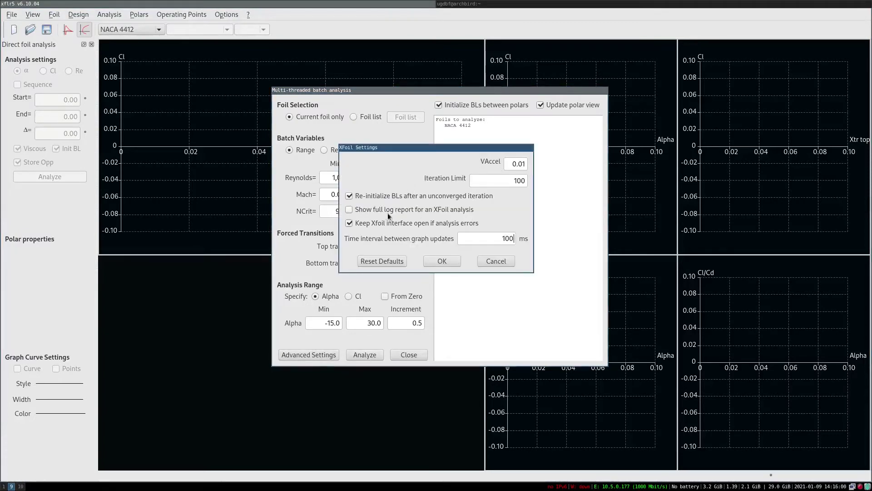
click(441, 262)
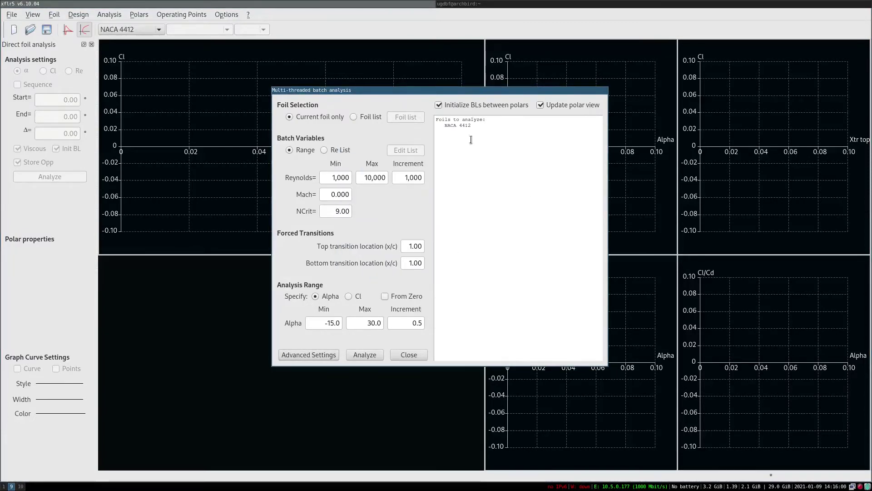
drag(440, 91, 310, 171)
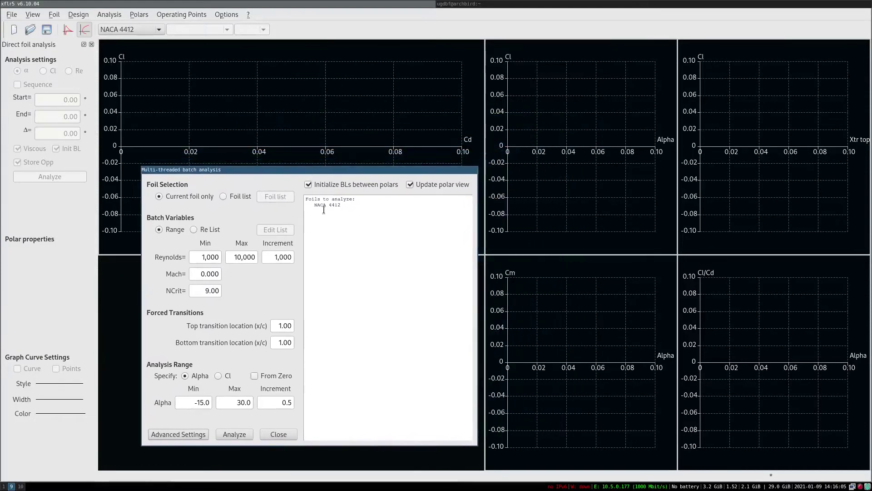
click(245, 434)
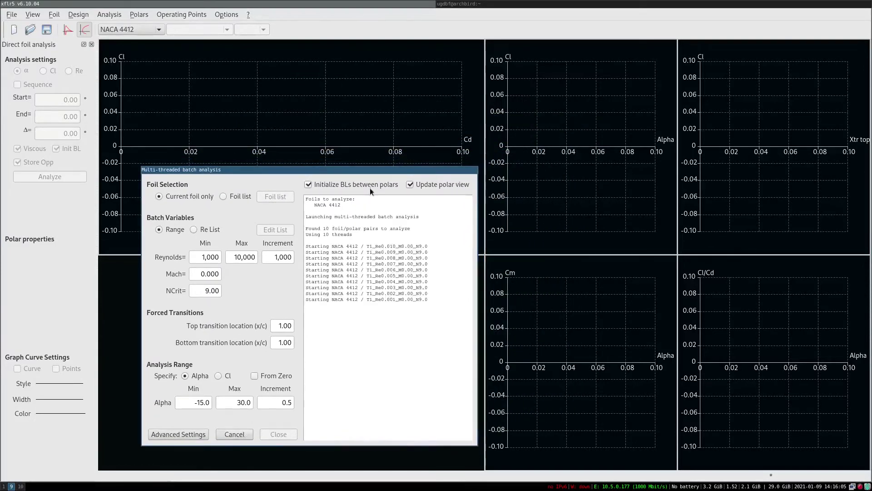
drag(375, 172, 343, 155)
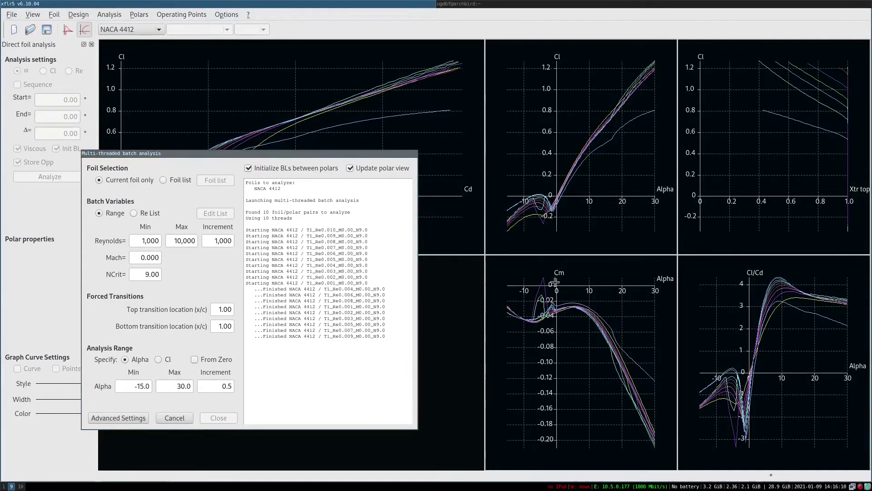
drag(326, 155, 309, 146)
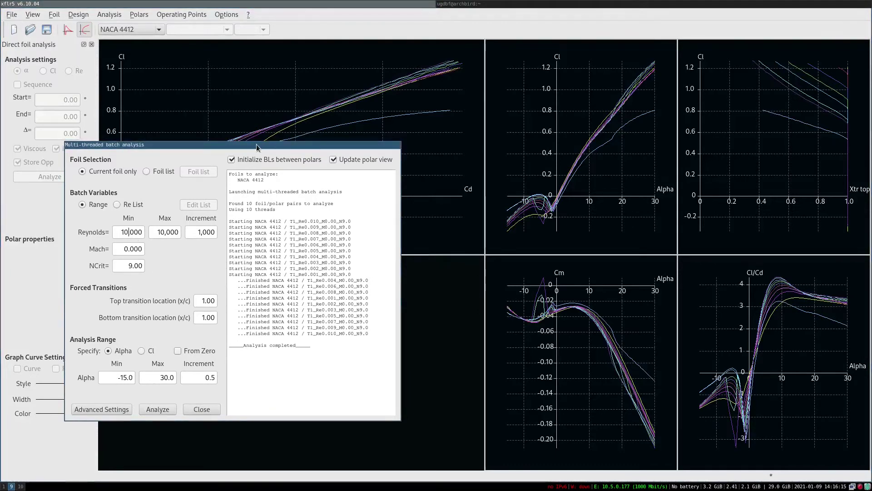
Run another NACA 4412 batch analysis for Reynolds 10,000 to 100,000 in increments of 10,000, and follow its log.
text(0)
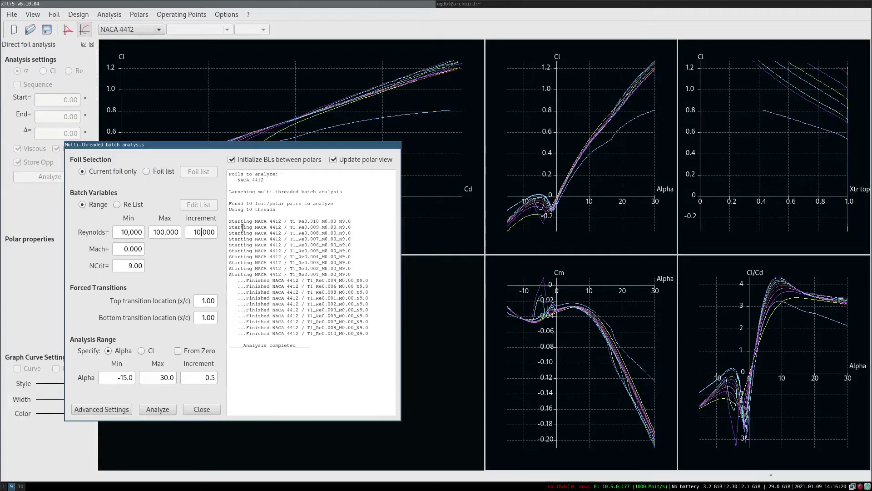
click(158, 408)
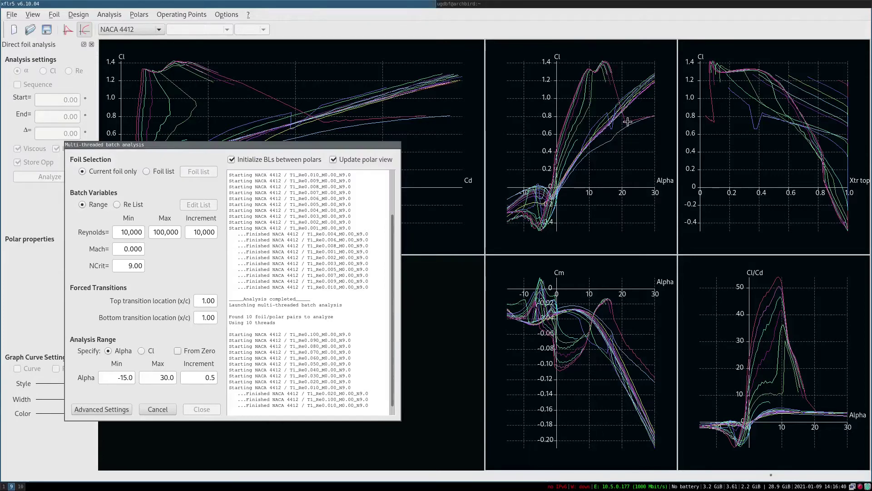
drag(300, 144, 309, 143)
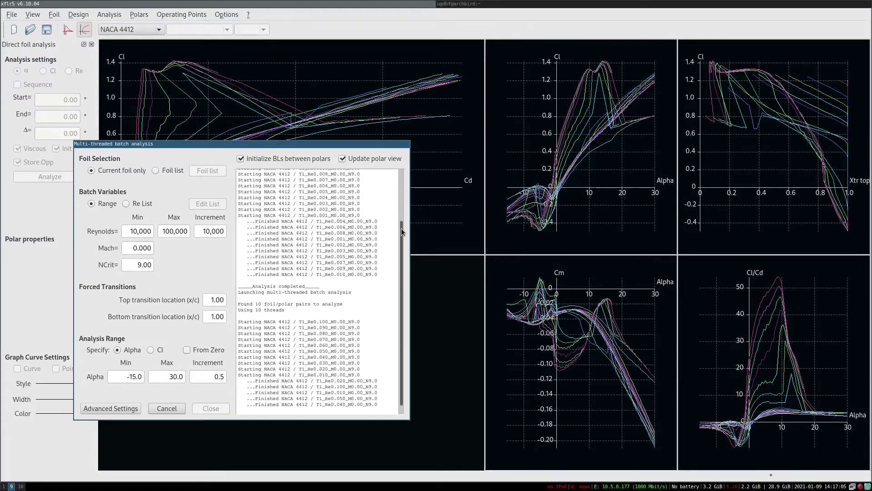
drag(402, 232, 401, 258)
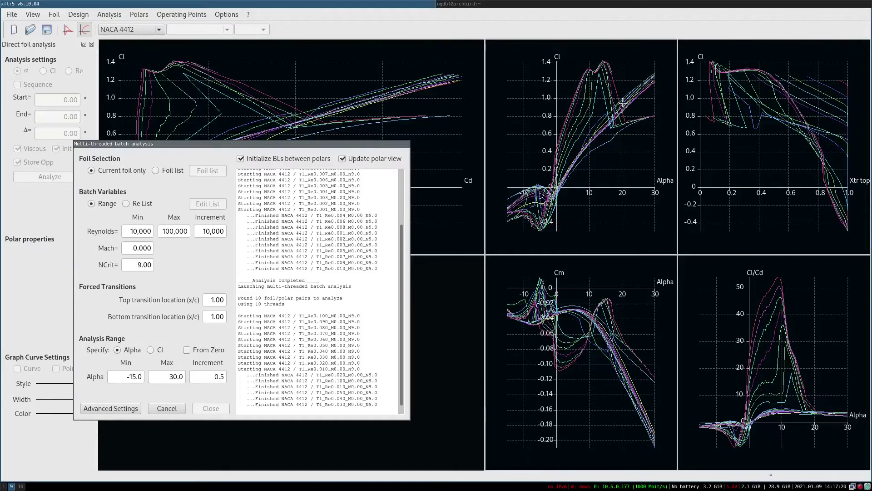
drag(312, 148, 546, 171)
drag(452, 169, 371, 127)
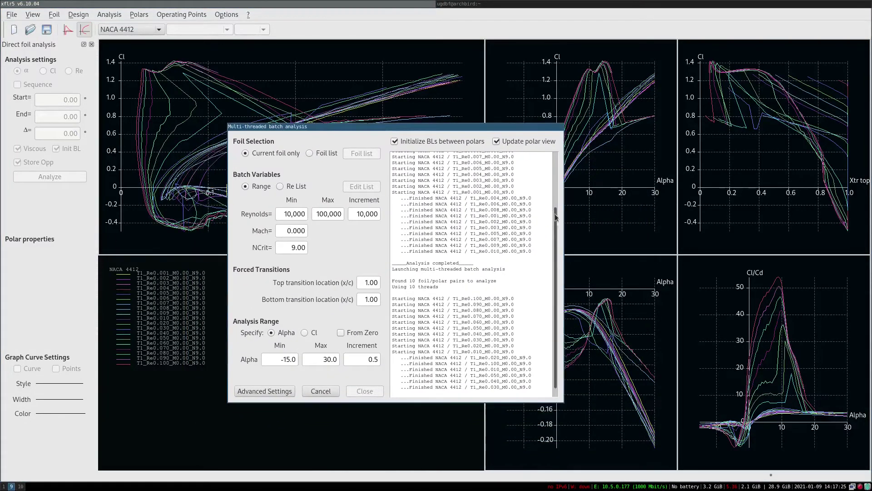
drag(555, 217, 556, 227)
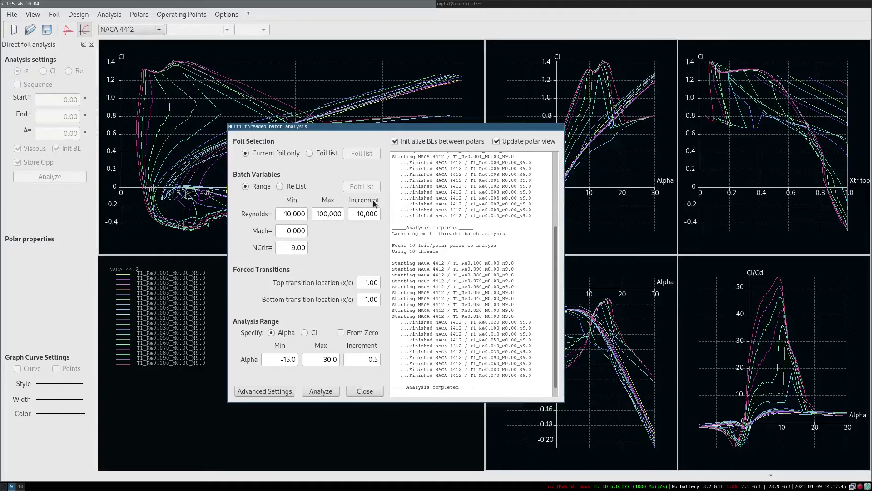
Run a further batch analysis for Reynolds 100,000 to 1,000,000 in increments of 50,000.
click(288, 212)
text(0)
click(320, 214)
text(0)
click(357, 214)
click(318, 392)
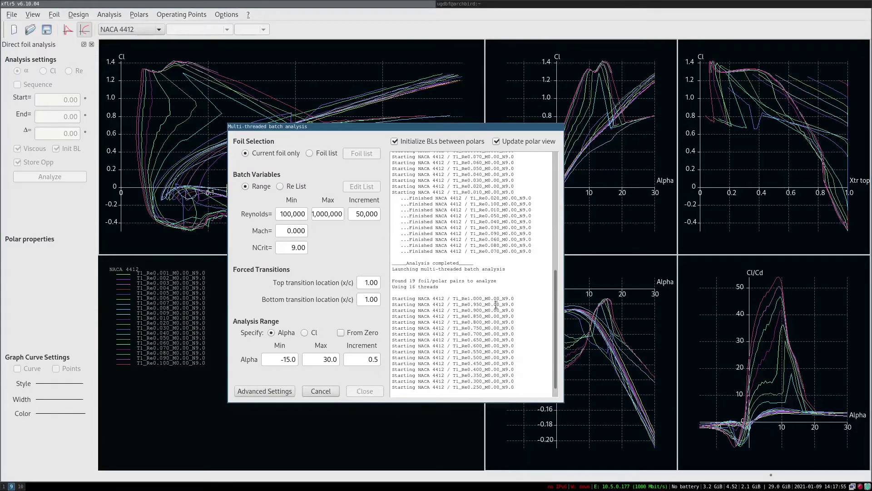
drag(474, 127, 380, 174)
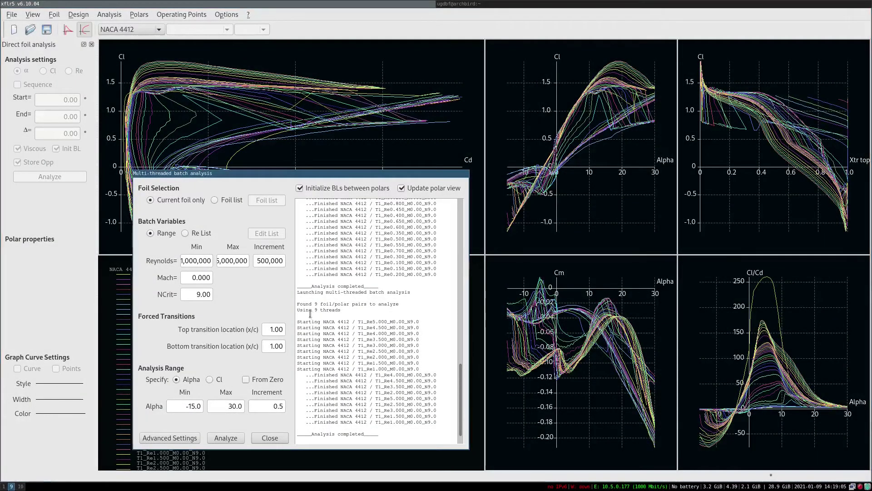
Check the maximum Reynolds value and close the multi-threaded batch analysis.
drag(335, 179, 345, 137)
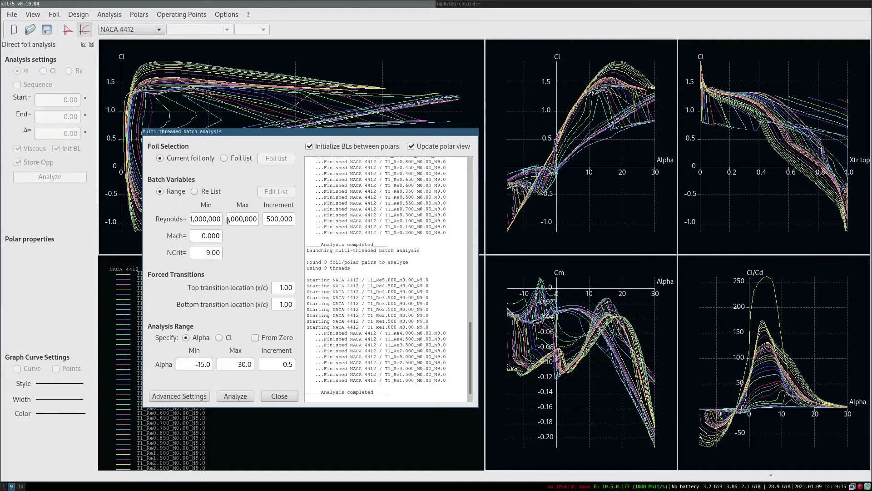
drag(227, 220, 265, 226)
click(255, 222)
click(280, 395)
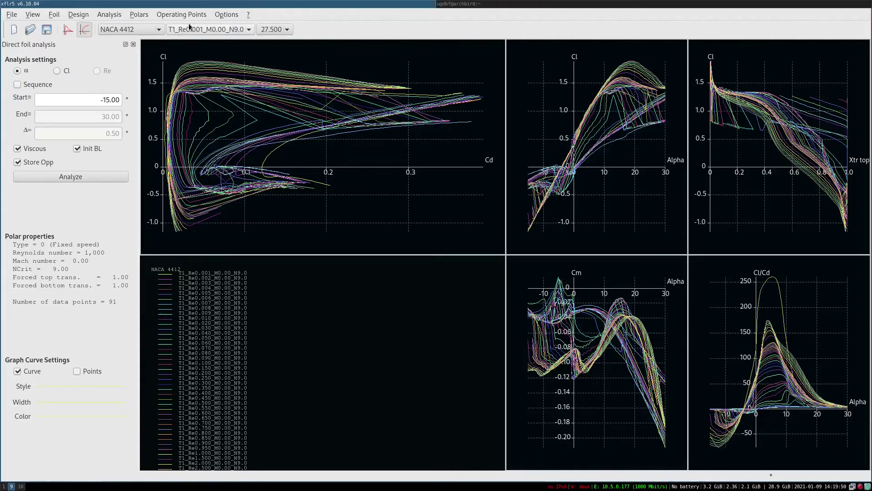
click(275, 29)
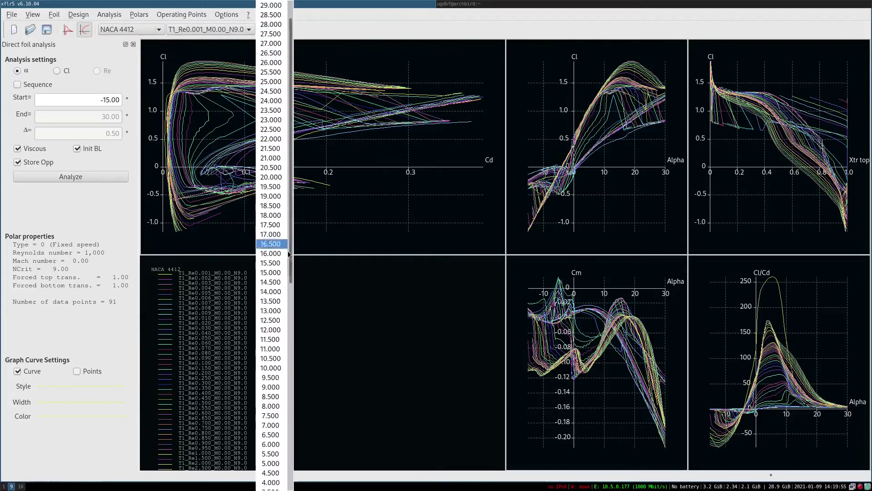
scroll(287, 402, down, 10)
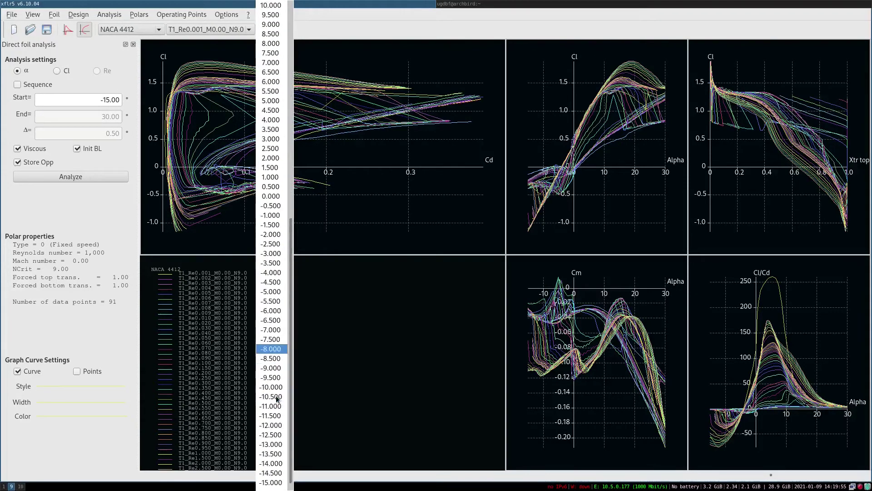
click(357, 382)
Switch from foil analysis to Wing and Plane Design.
click(12, 14)
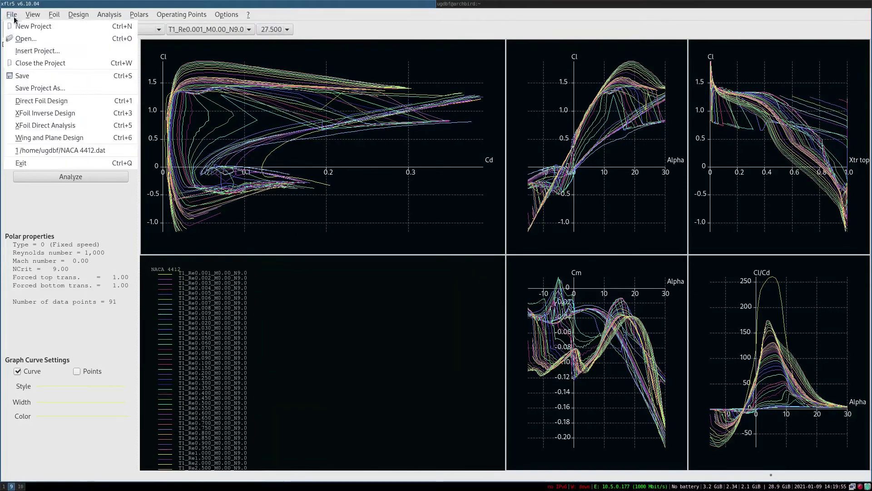
click(73, 138)
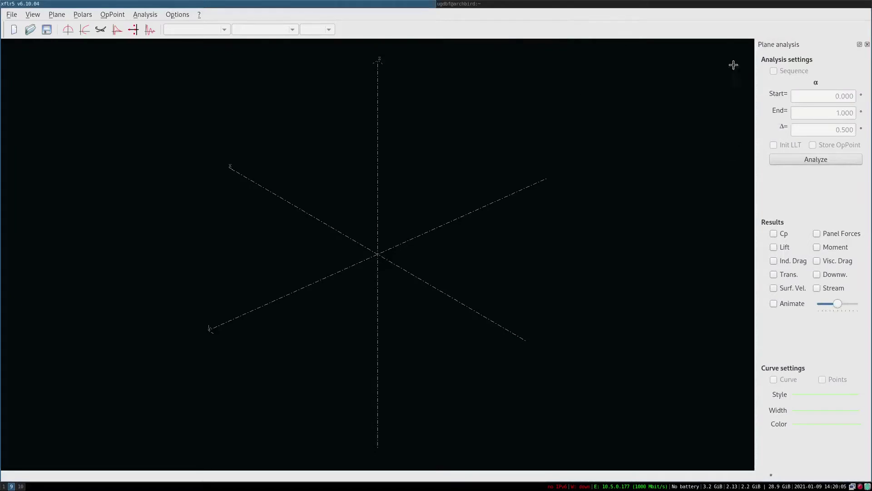
click(49, 17)
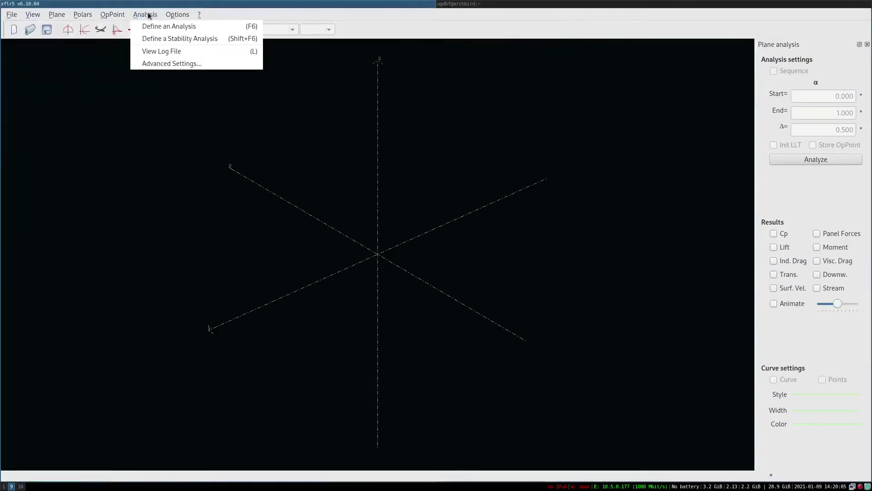
mouse_move(59, 15)
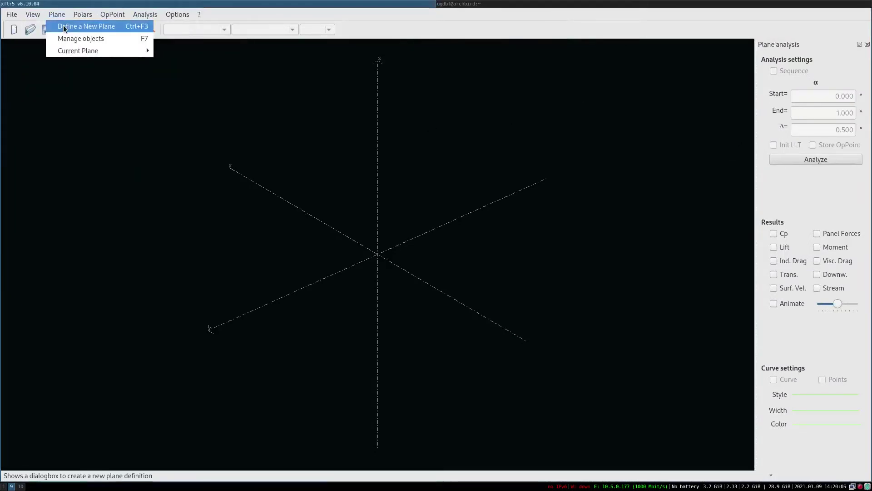
mouse_move(66, 49)
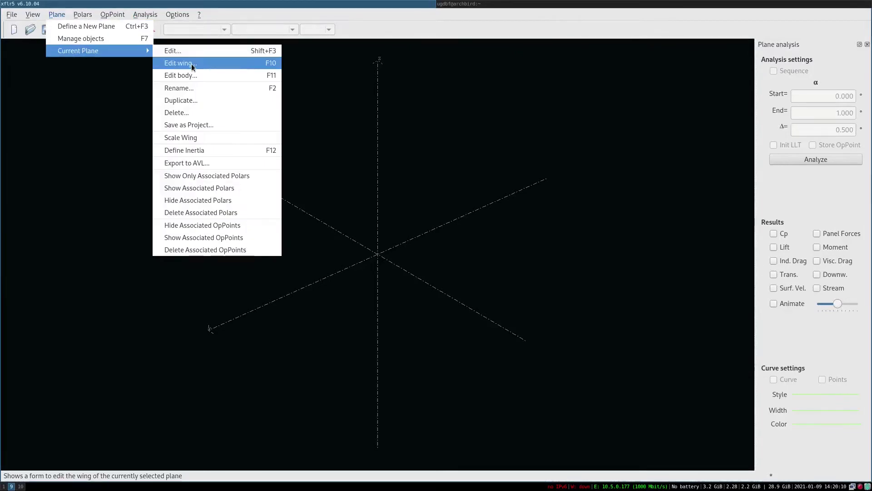
click(327, 139)
right_click(228, 111)
mouse_move(267, 121)
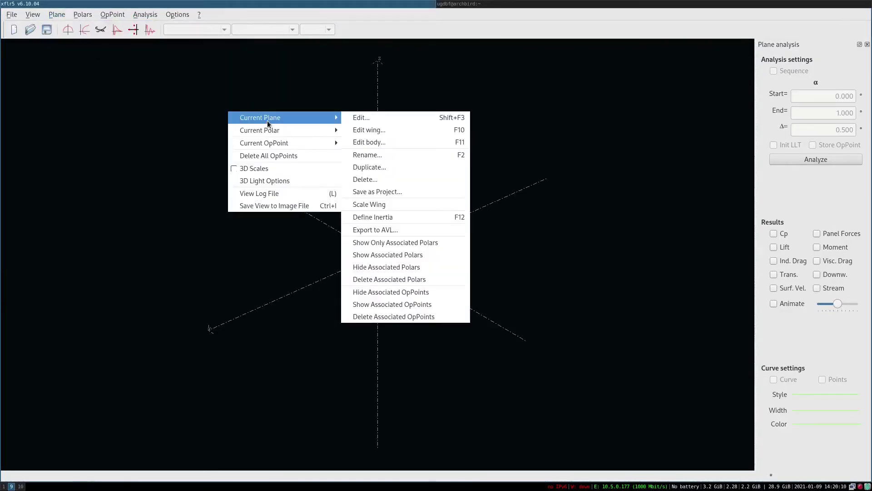
key(Escape)
key(Escape)
Define a new plane and assign the NACA 4412 foil to both sections of its main wing.
click(57, 14)
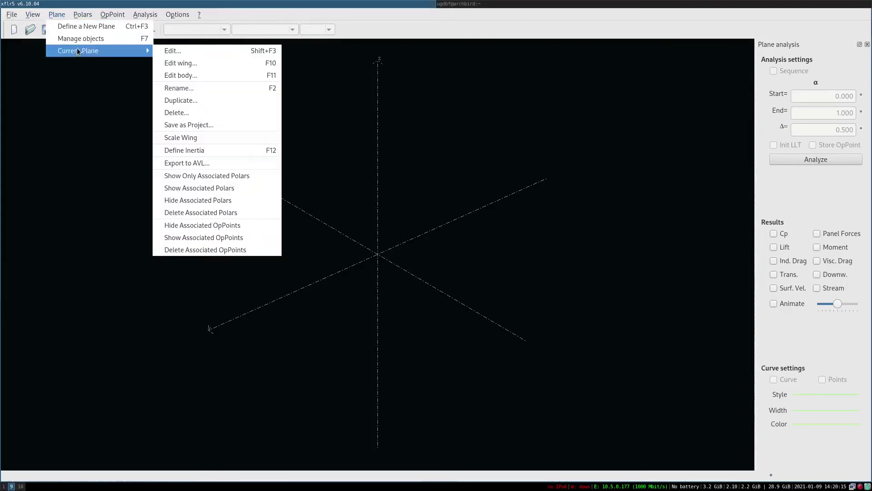
click(77, 30)
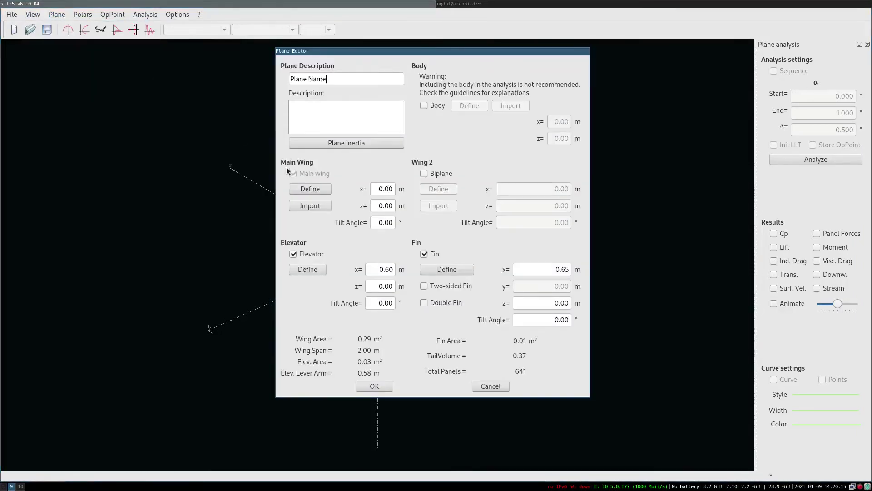
click(301, 190)
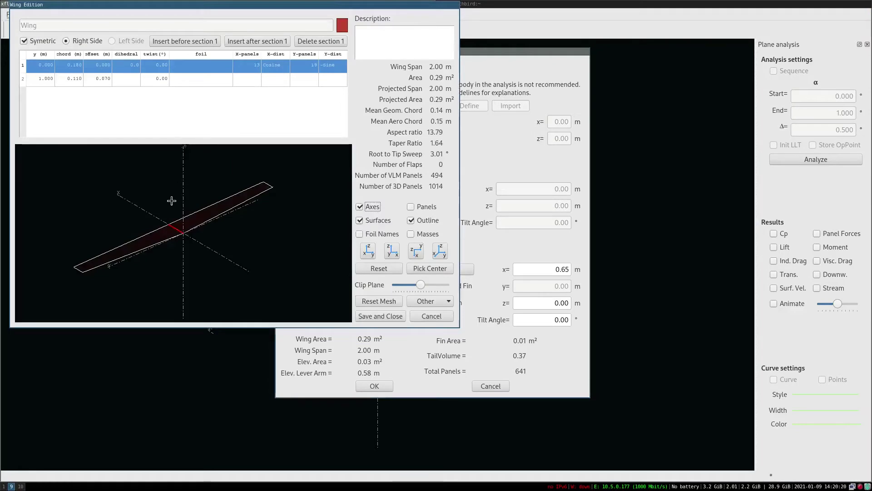
click(196, 78)
drag(168, 267, 213, 245)
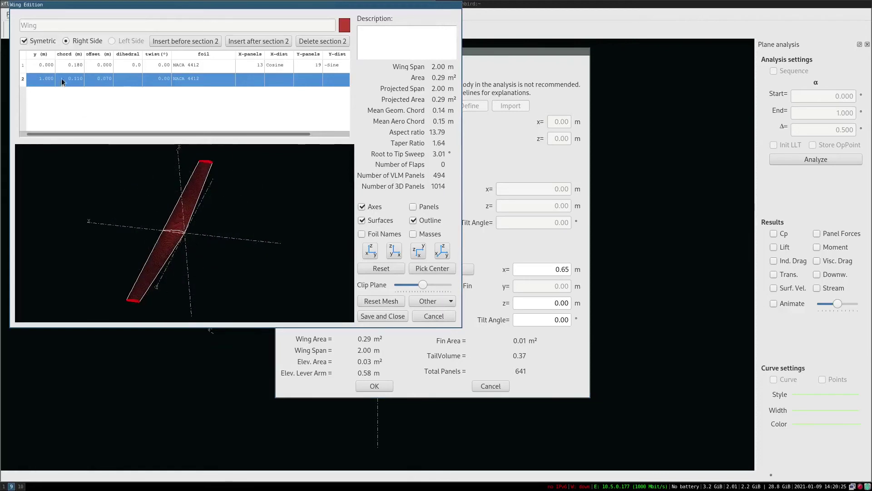
double_click(47, 83)
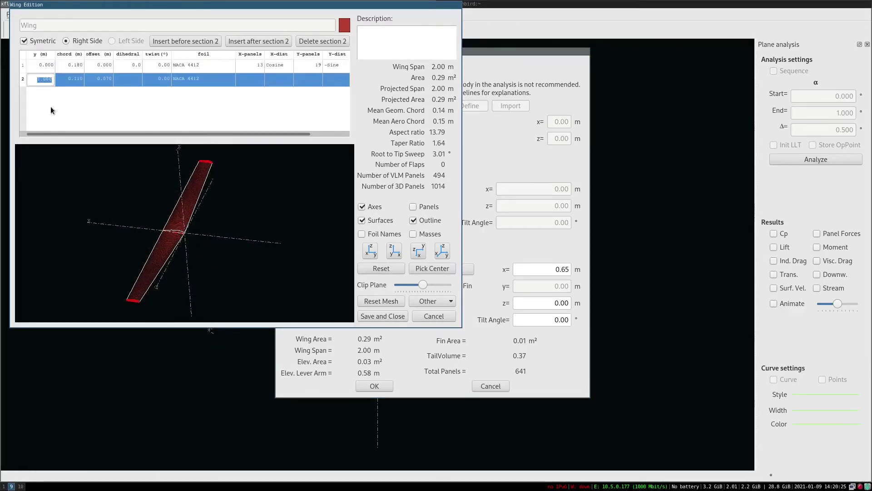
click(40, 82)
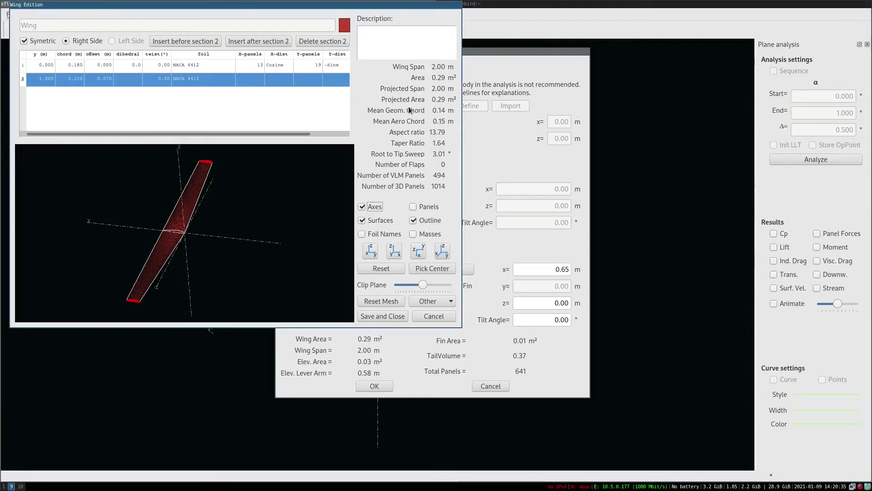
click(75, 68)
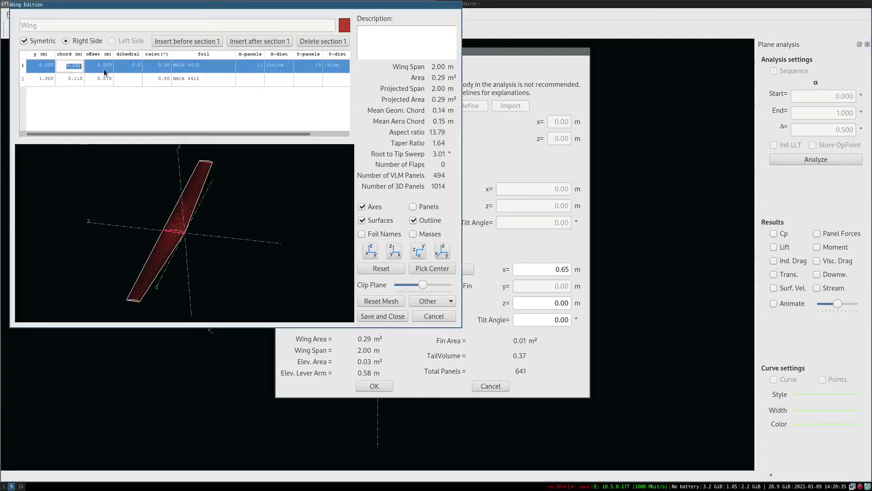
Set the offset of the main wing's tip section to 0 m and inspect the resulting planform.
click(72, 80)
key(Tab)
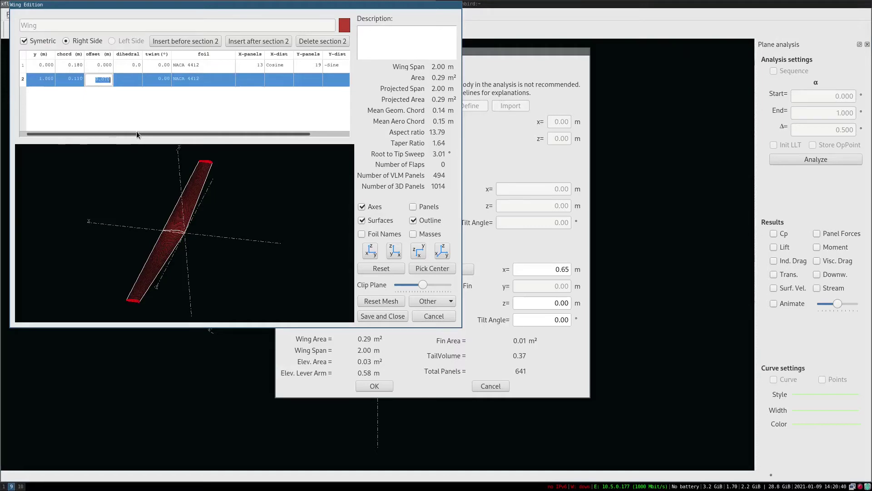
text(0)
key(Return)
drag(247, 262, 279, 241)
drag(216, 206, 208, 229)
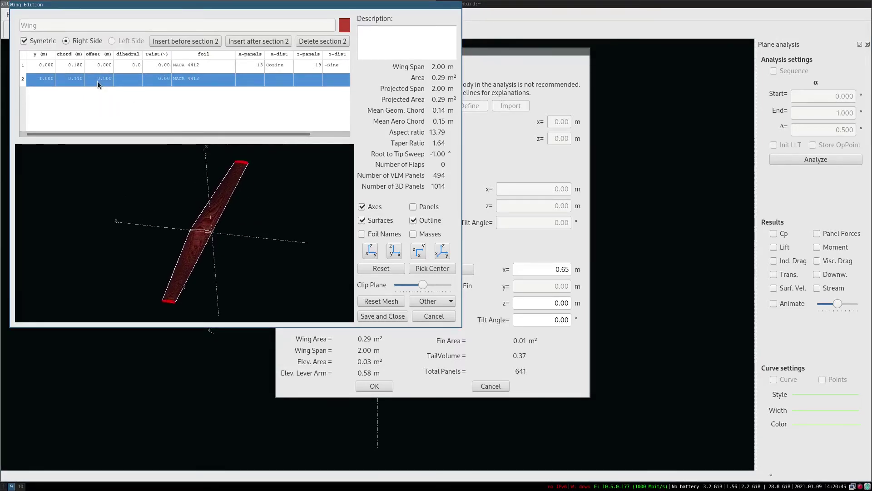
drag(179, 301, 205, 286)
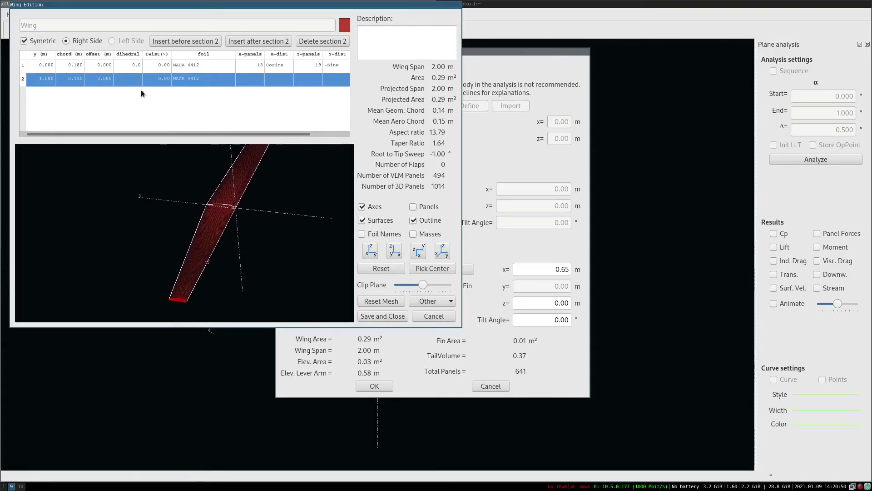
Try a 0.5 m offset on the main wing's root section, and set it back to 0 m.
double_click(101, 64)
text(0.)
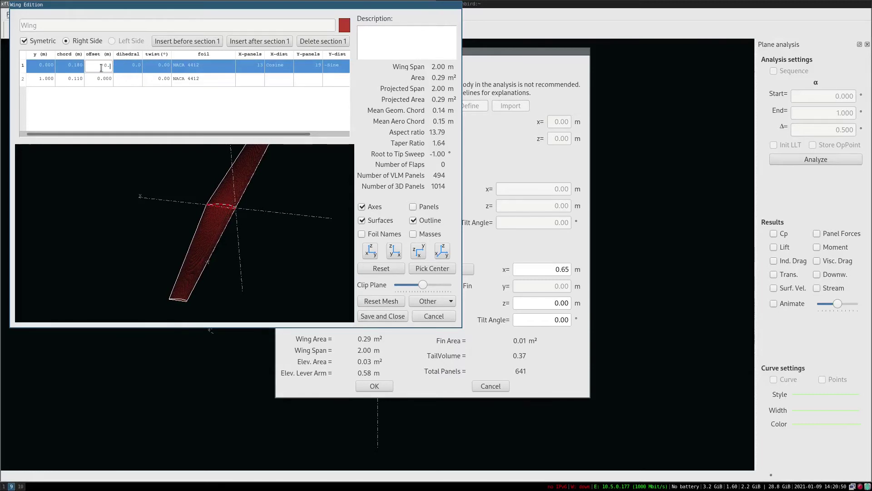
text(5)
key(Return)
text(0)
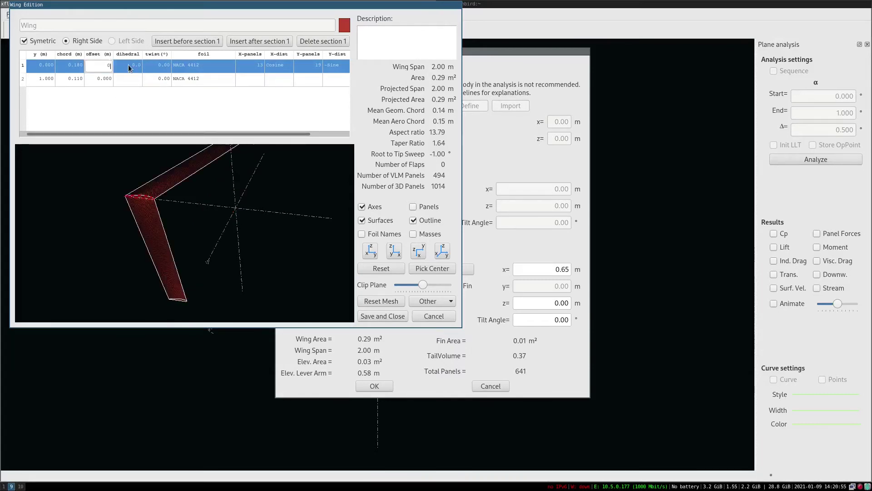
key(Return)
Set the tip section's offset to 0.5 m and inspect the swept wing.
double_click(111, 78)
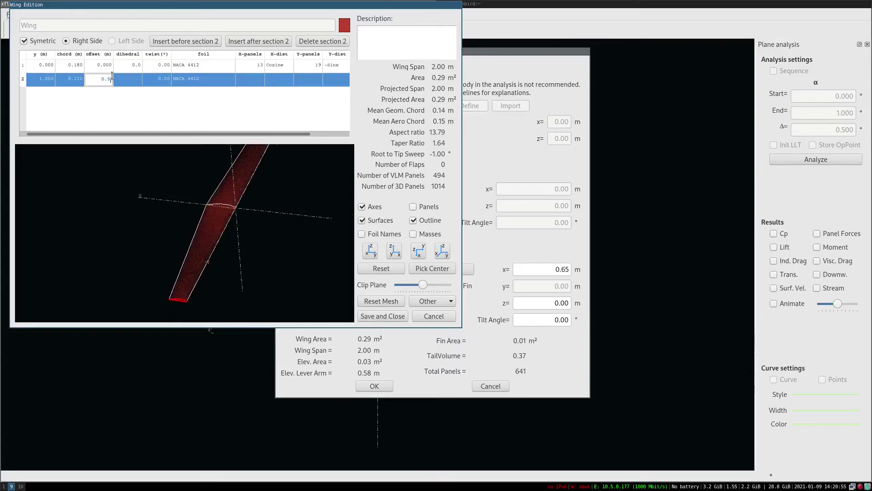
text(0.5)
key(Return)
mouse_move(227, 238)
mouse_down()
mouse_move(224, 253)
mouse_move(245, 220)
mouse_move(227, 254)
mouse_move(220, 253)
mouse_move(233, 255)
mouse_up()
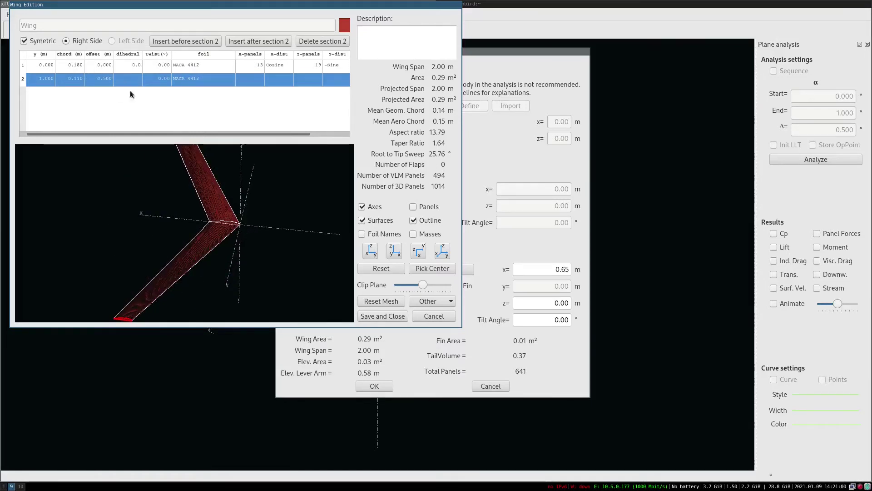
Try a 0.07 m offset on the tip section, and return it to 0 m.
double_click(94, 80)
key(ctrl+a)
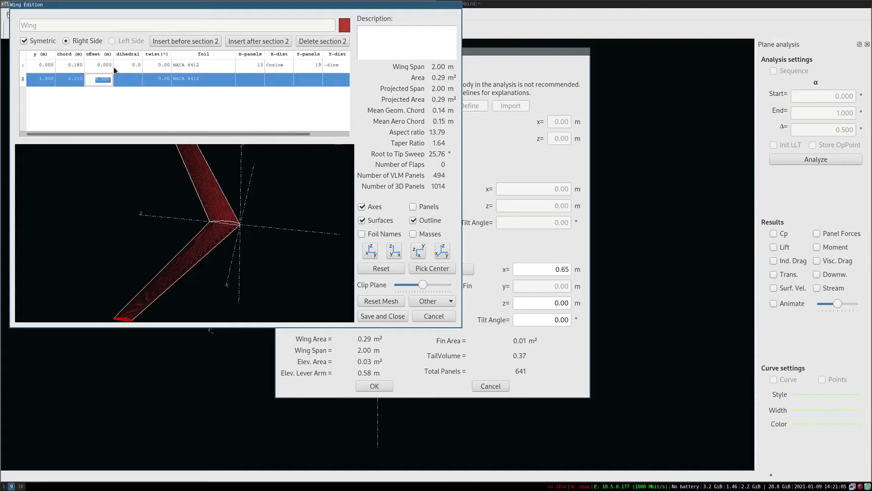
text(0.07)
key(Return)
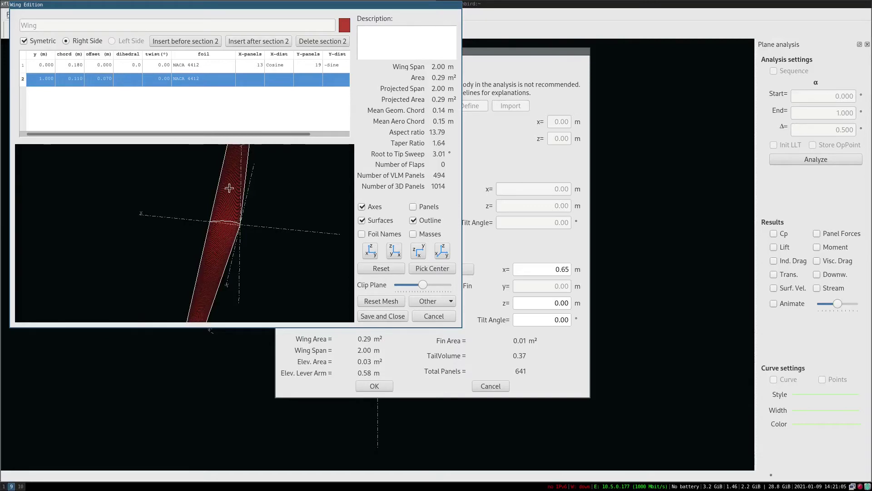
double_click(100, 74)
text(0)
key(Return)
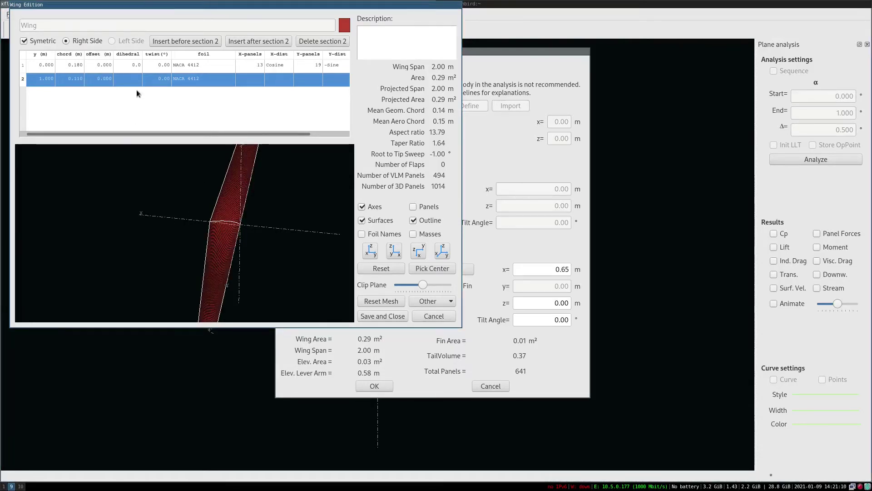
Try a 15° dihedral on the root section, inspect the wing, and reset the dihedral to 0°.
double_click(129, 67)
key(Return)
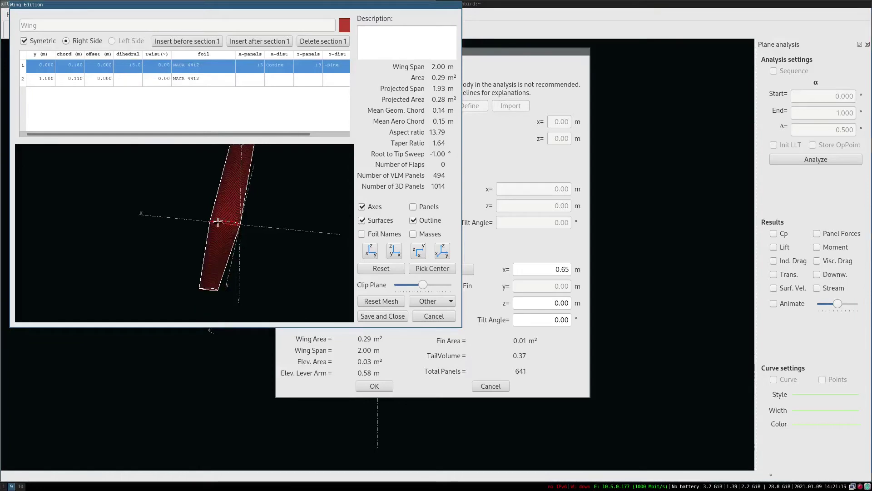
drag(239, 241, 222, 272)
double_click(137, 67)
text(0)
key(Return)
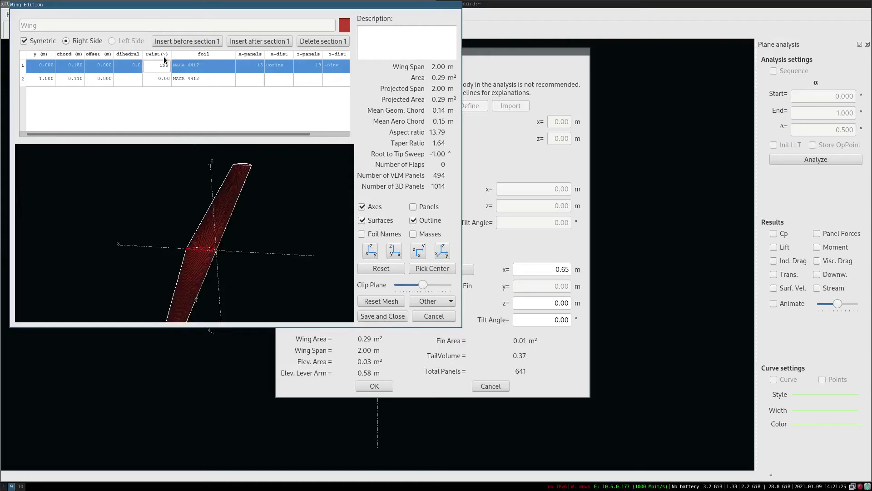
Set the root section's twist to 15° and inspect the twisted wing.
text(15)
key(Return)
drag(243, 251, 223, 248)
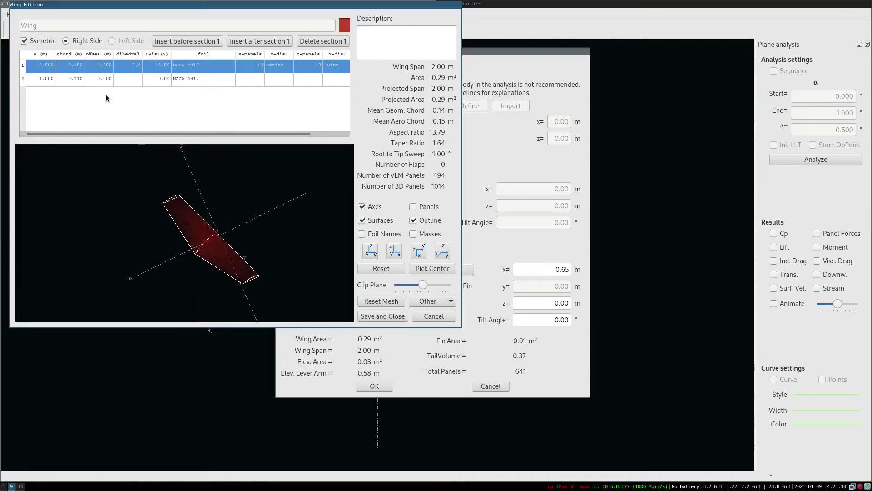
Insert a section between the root and tip sections and set its chord to 0.11 m.
click(188, 40)
key(Return)
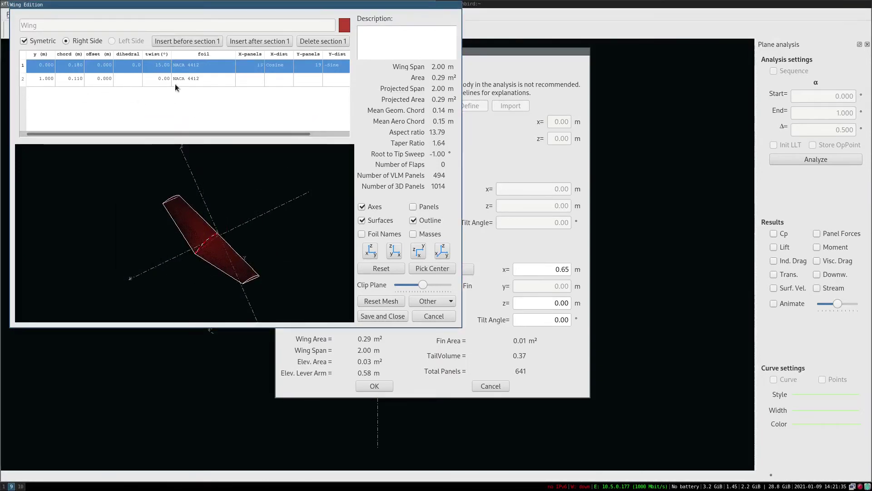
click(186, 78)
click(188, 41)
double_click(50, 79)
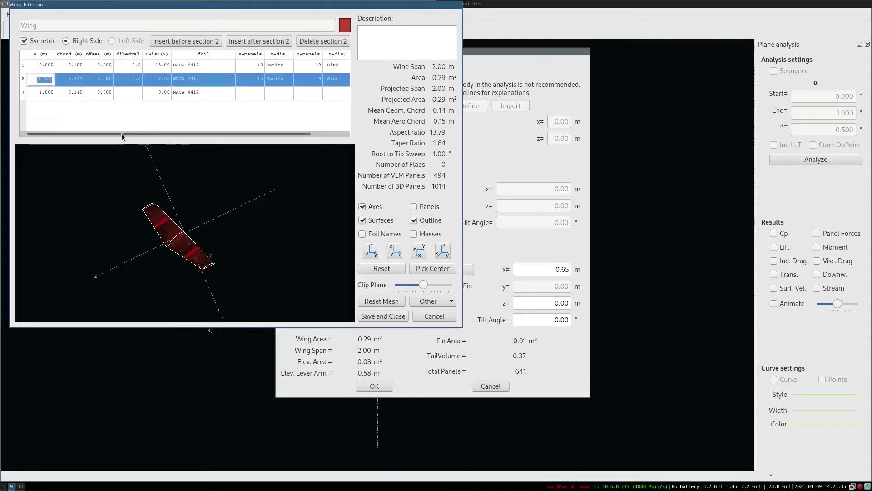
double_click(68, 79)
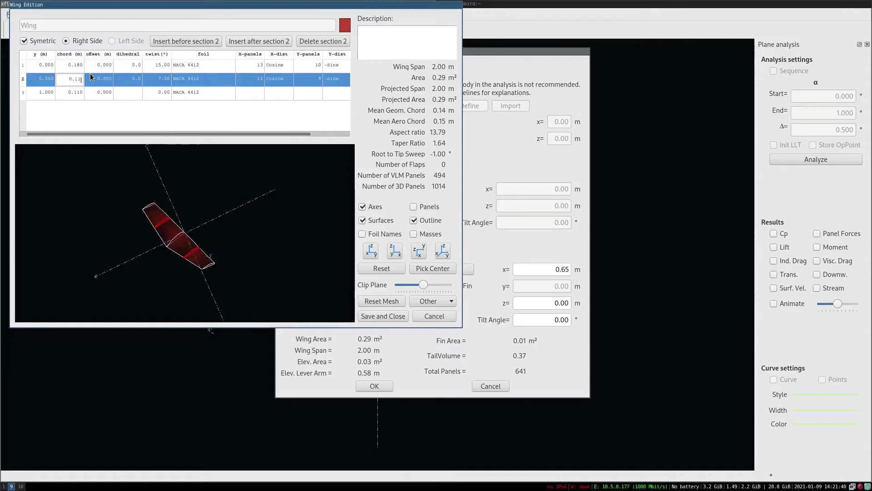
key(Return)
drag(183, 235, 227, 288)
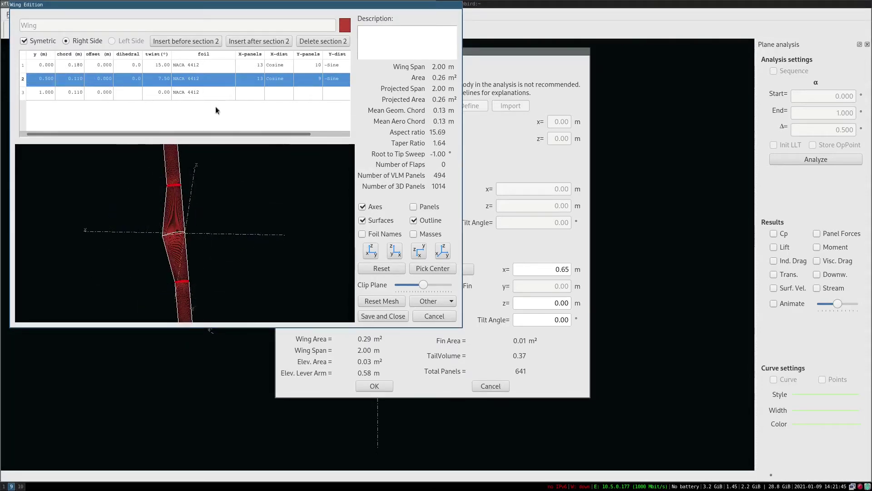
Review the foil choice of the middle section, keeping NACA 4412, and inspect the wing from another angle.
double_click(201, 81)
click(201, 80)
click(201, 81)
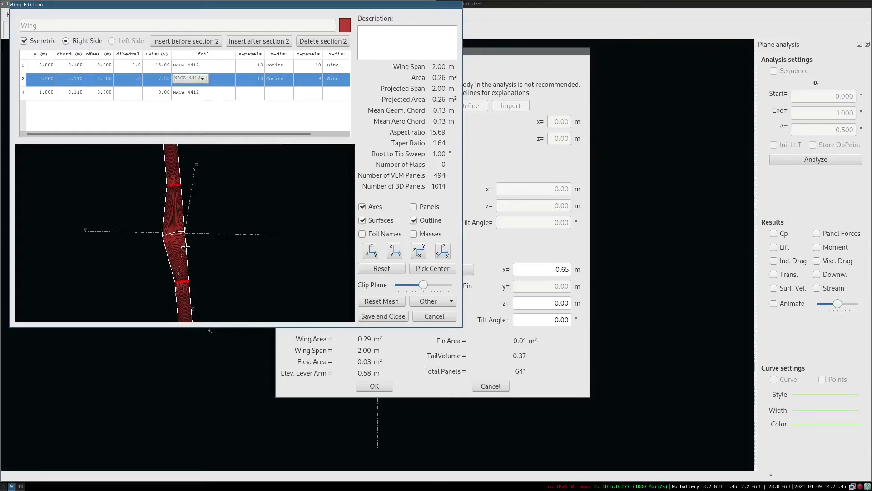
click(251, 80)
drag(230, 281, 218, 202)
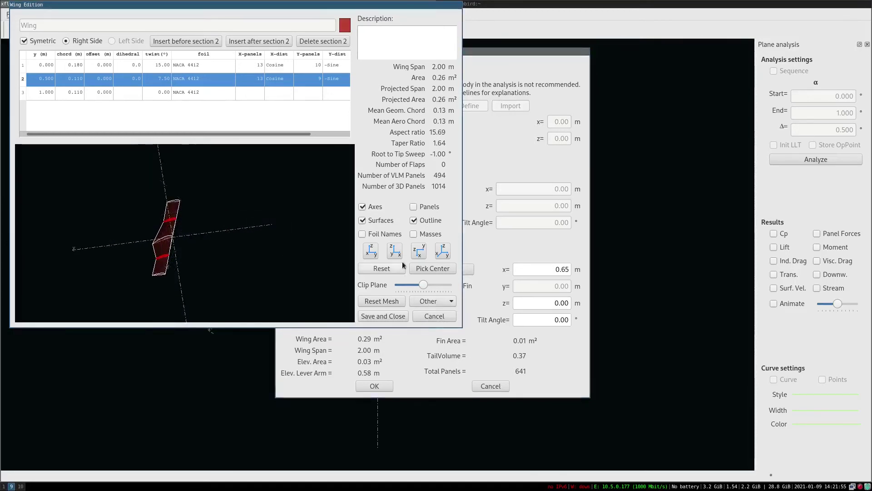
Hide the surfaces and axes in the wing preview and show the panels.
click(431, 221)
click(380, 221)
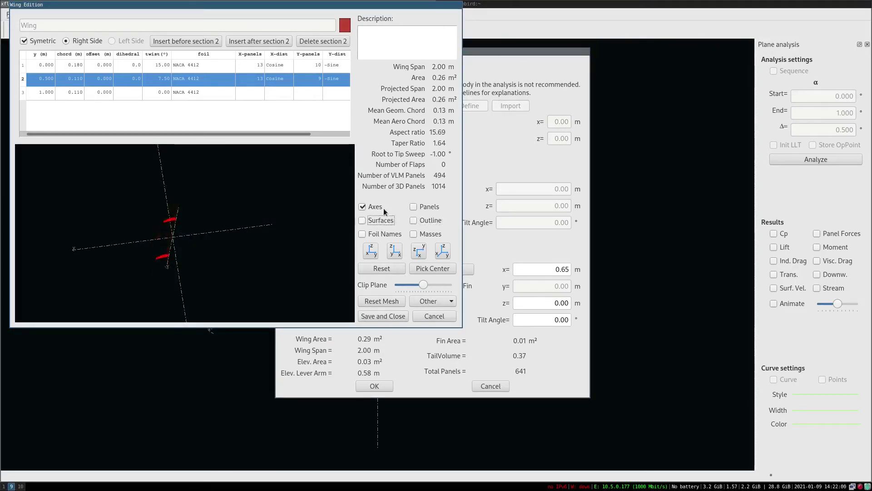
click(375, 206)
click(420, 207)
drag(218, 227, 145, 242)
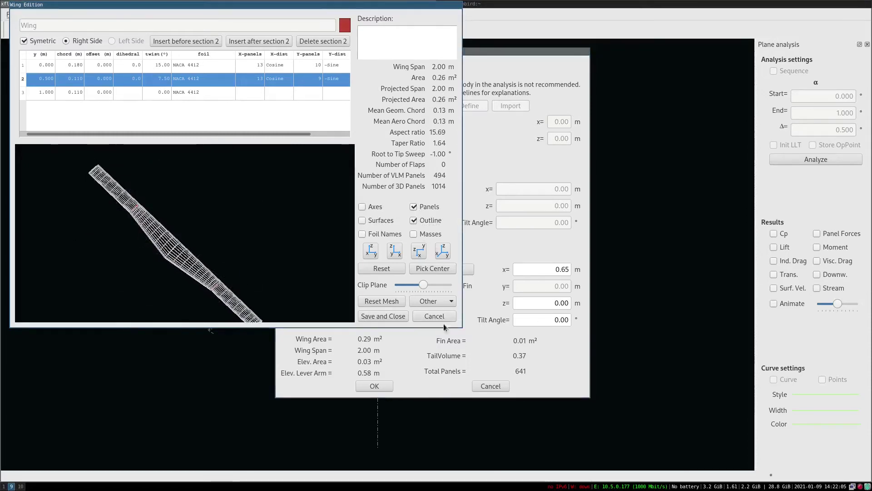
Enlarge the wing editor window and turn the axes display back on.
drag(462, 331, 702, 445)
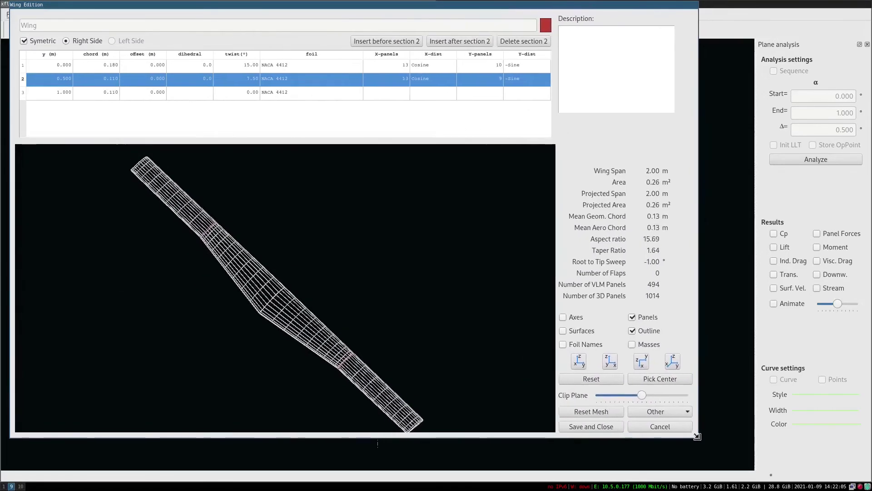
middle_drag(329, 302, 349, 279)
drag(348, 278, 354, 209)
click(580, 330)
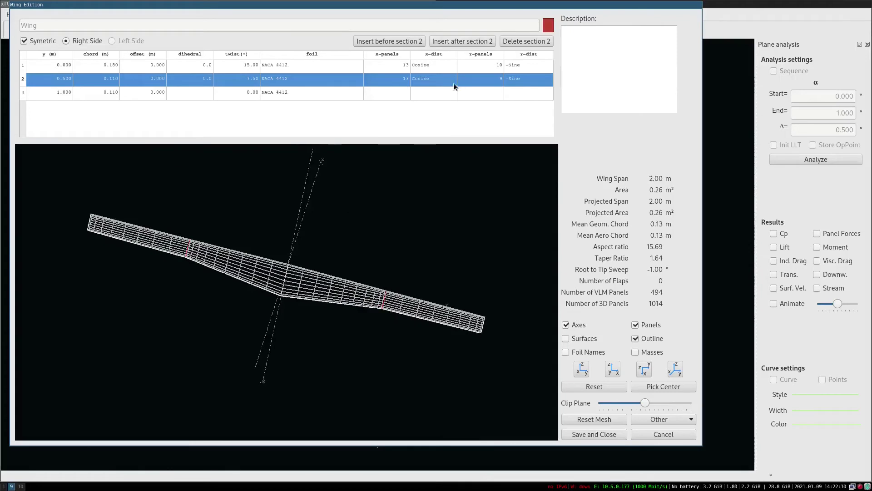
Examine the chordwise panel counts and spanwise distributions of the first two sections against the wing mesh.
click(405, 67)
click(405, 79)
click(515, 68)
click(517, 80)
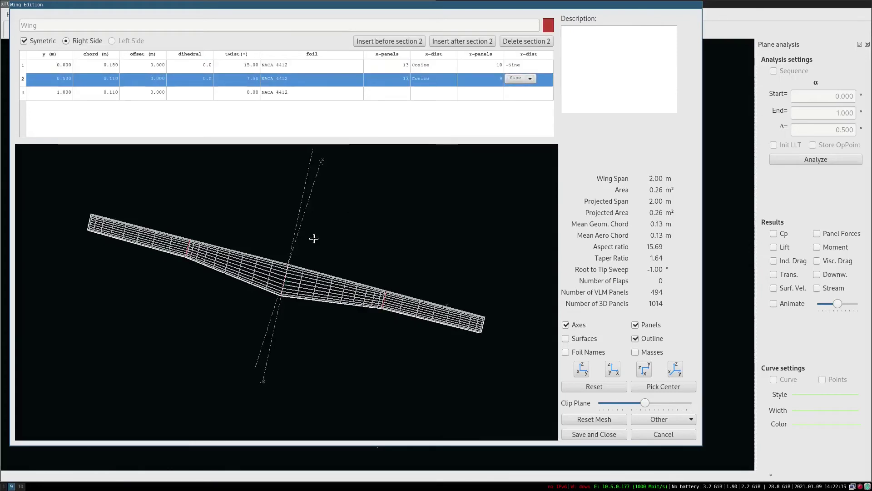
click(317, 266)
drag(255, 220, 277, 273)
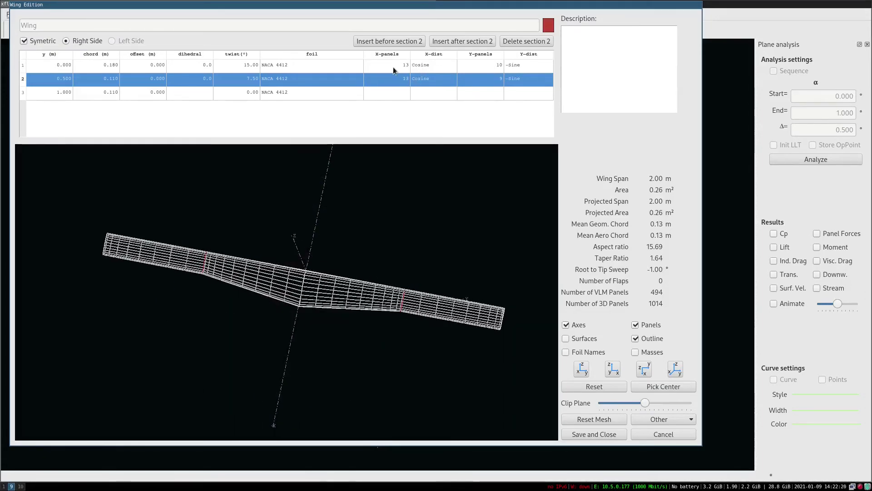
Set the number of X-panels to 20 for both the root and middle sections.
double_click(394, 67)
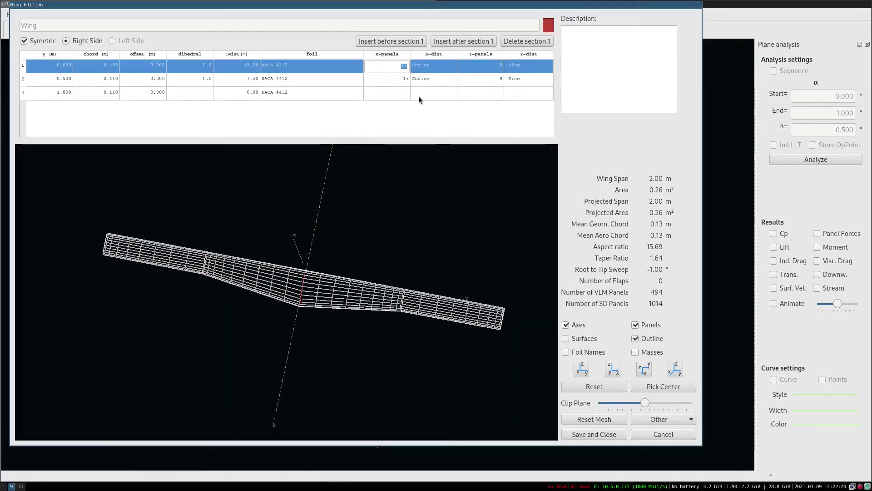
text(20)
key(Return)
double_click(405, 79)
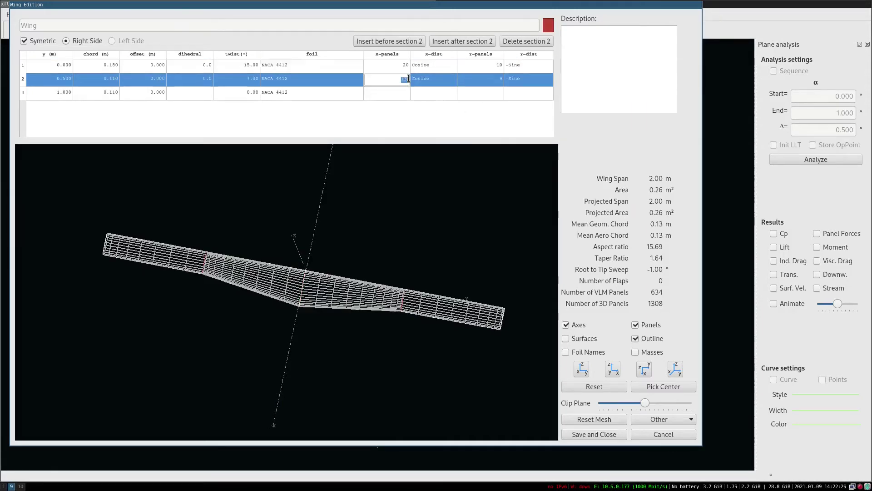
text(20)
key(Return)
Inspect the wingtip mesh up close and try a Uniform X distribution on the middle section.
drag(432, 278, 341, 235)
scroll(275, 323, up, 5)
scroll(342, 234, up, 3)
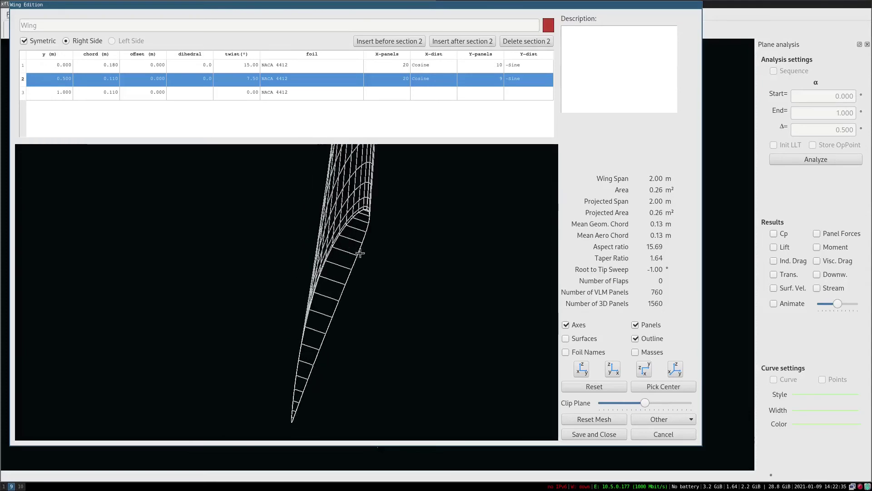
scroll(360, 252, up, 5)
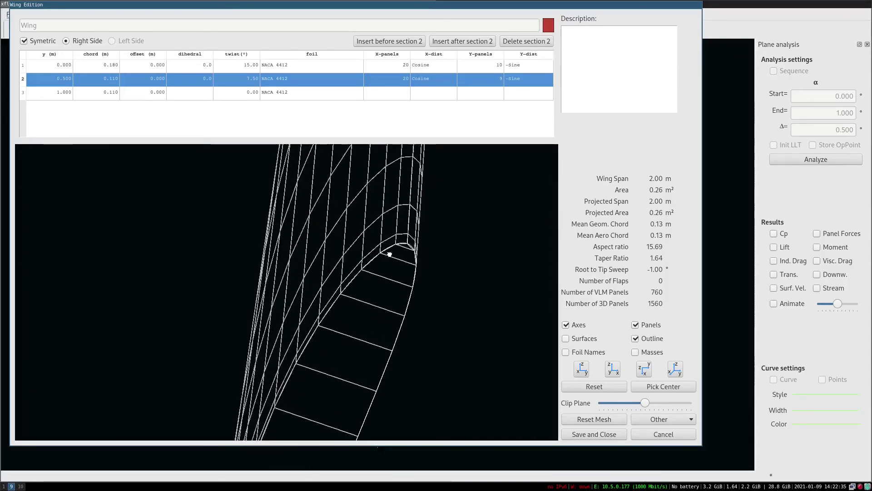
drag(390, 255, 255, 350)
scroll(254, 357, up, 6)
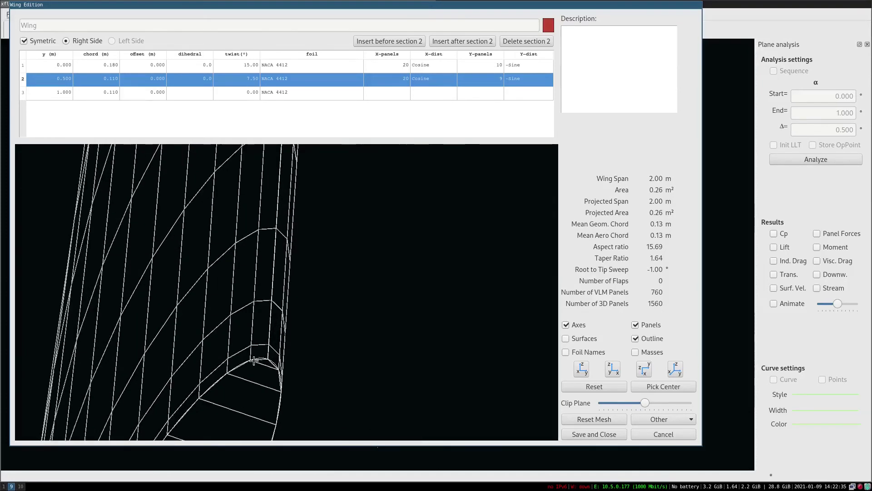
double_click(427, 71)
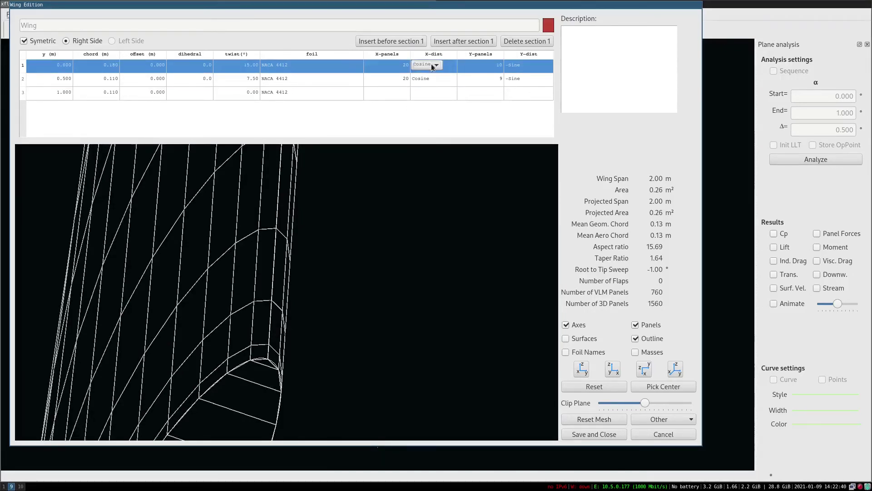
click(424, 53)
double_click(423, 80)
click(429, 82)
click(429, 70)
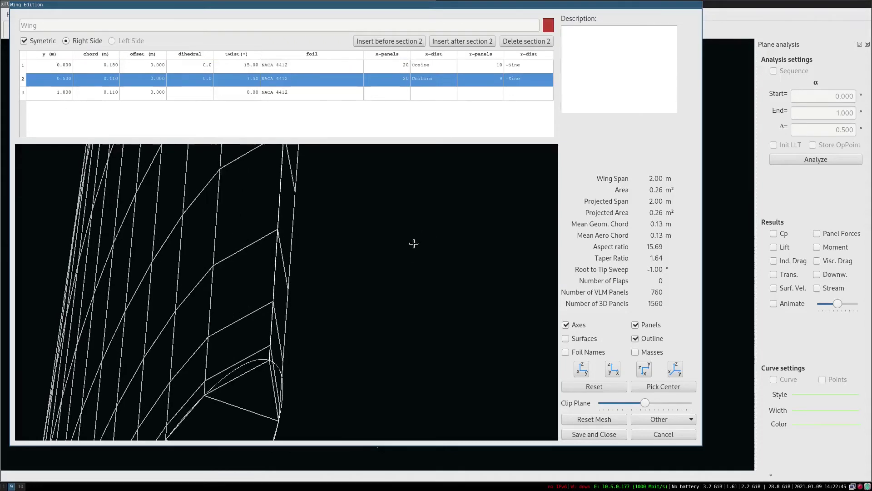
drag(413, 243, 389, 148)
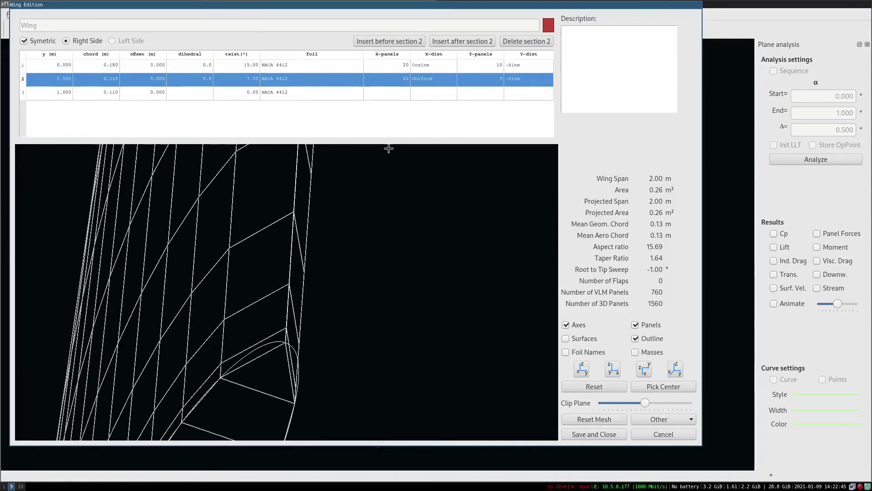
Return the middle section's X distribution to Cosine, and keep Cosine for the root section.
double_click(429, 83)
click(429, 81)
click(427, 91)
scroll(364, 325, up, 4)
double_click(422, 66)
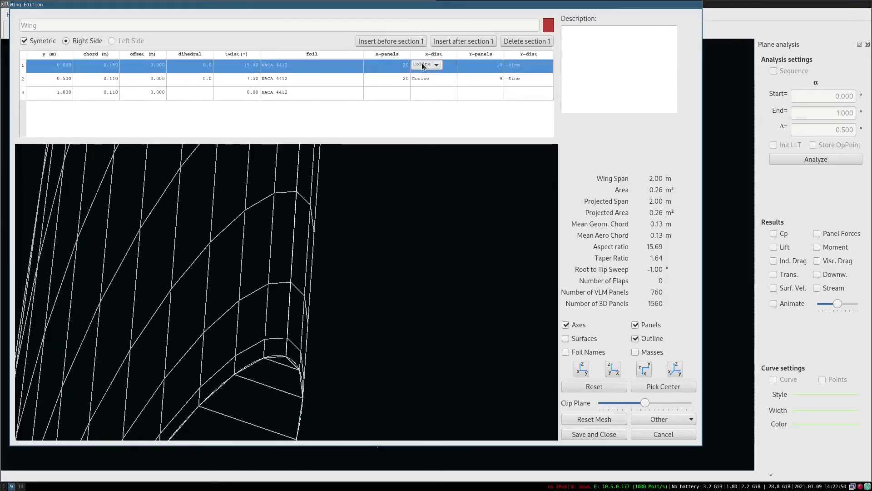
click(424, 67)
click(425, 68)
Set the middle section's Y distribution to Cosine and inspect the outer wing panels.
scroll(389, 350, down, 8)
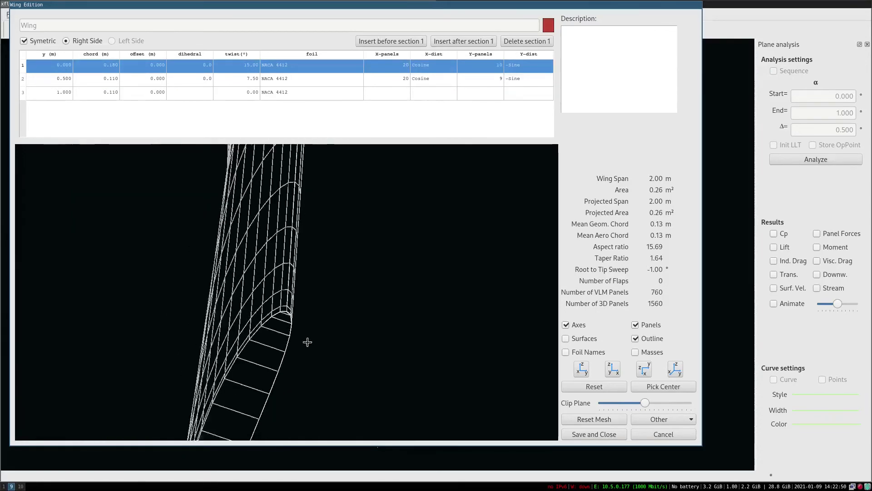
drag(308, 342, 383, 304)
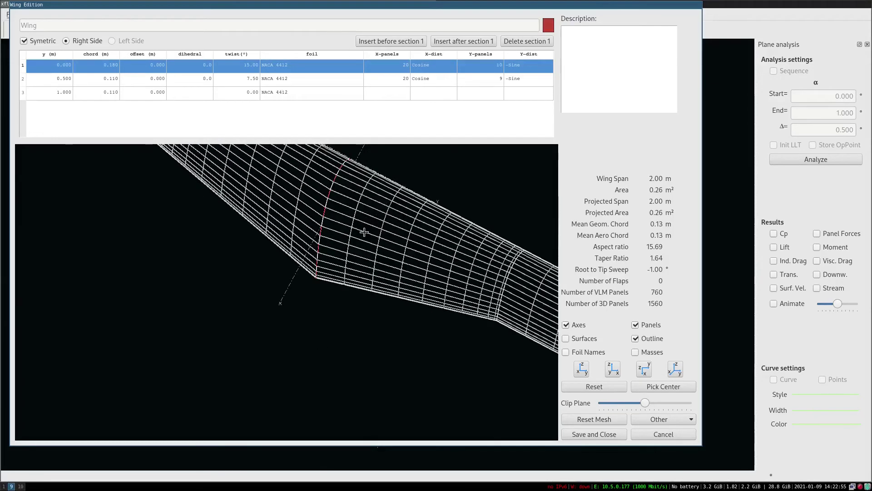
drag(365, 232, 476, 144)
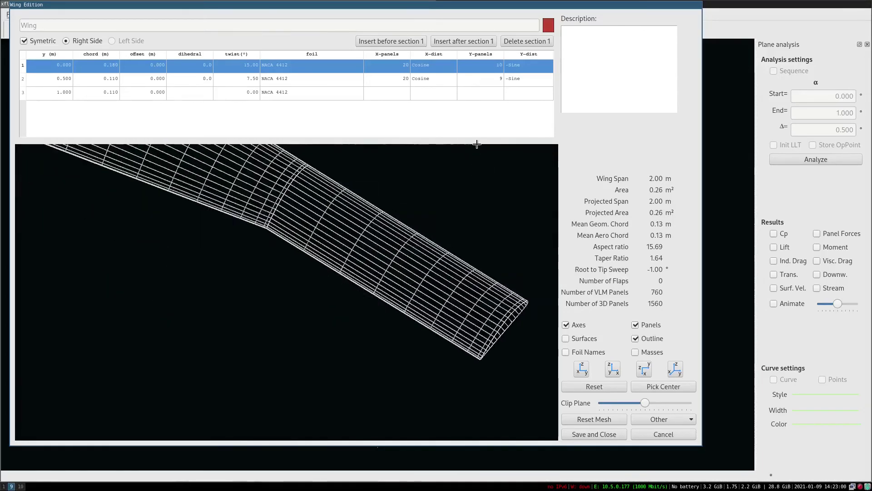
double_click(528, 79)
click(527, 79)
click(523, 61)
click(298, 248)
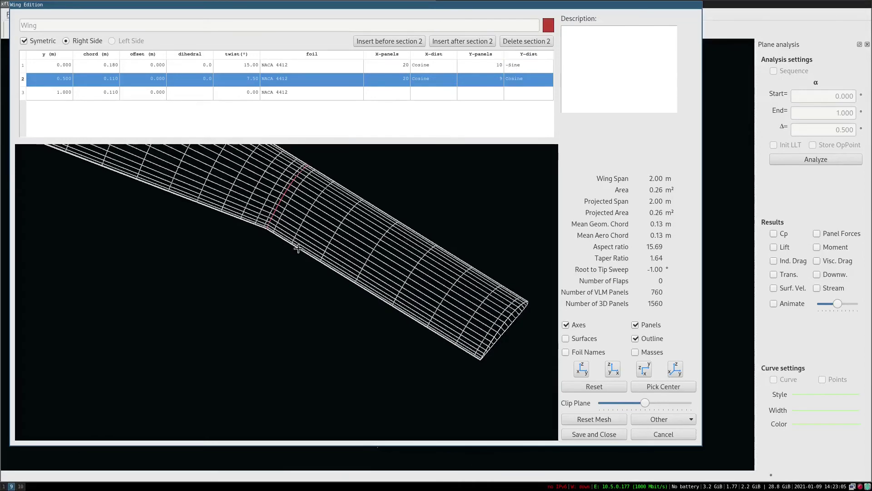
Try a Uniform Y distribution on the middle section and inspect the panel spacing along the outer wing.
drag(298, 249, 320, 260)
double_click(517, 80)
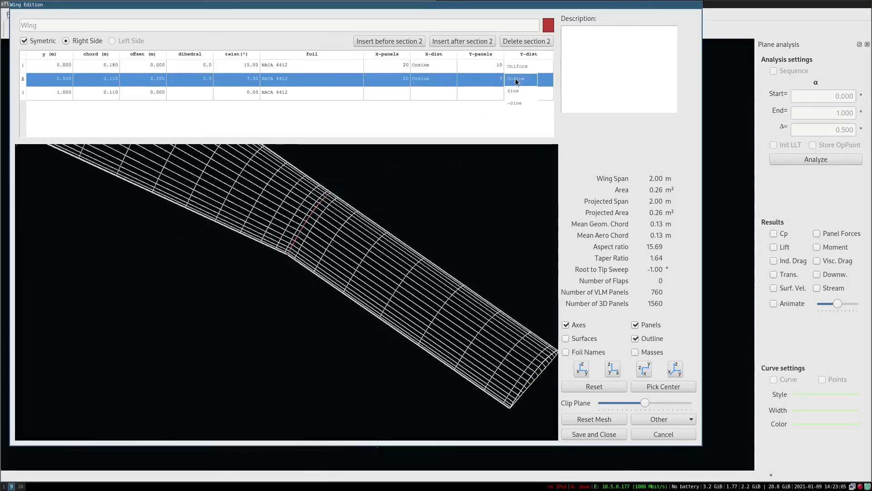
click(520, 69)
scroll(318, 257, up, 3)
scroll(318, 257, down, 3)
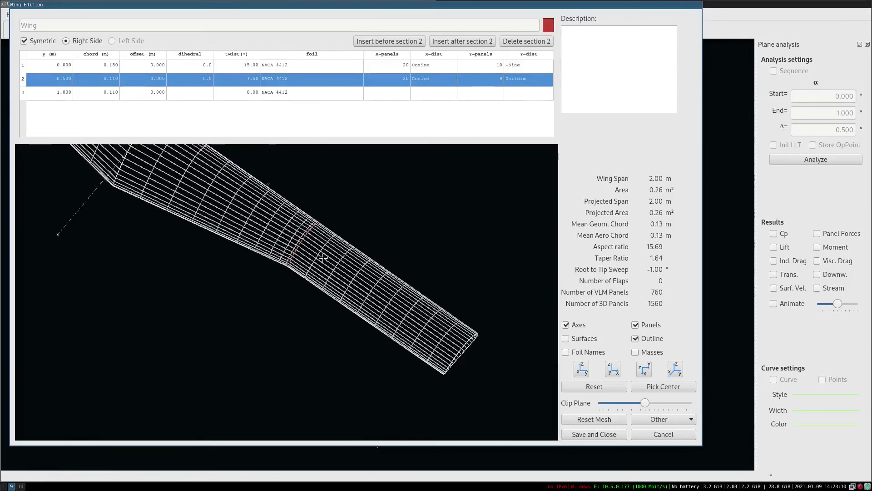
scroll(364, 265, down, 2)
Switch the middle section's Y distribution from Uniform to Cosine and examine the panels near the junction and wingtip.
double_click(527, 84)
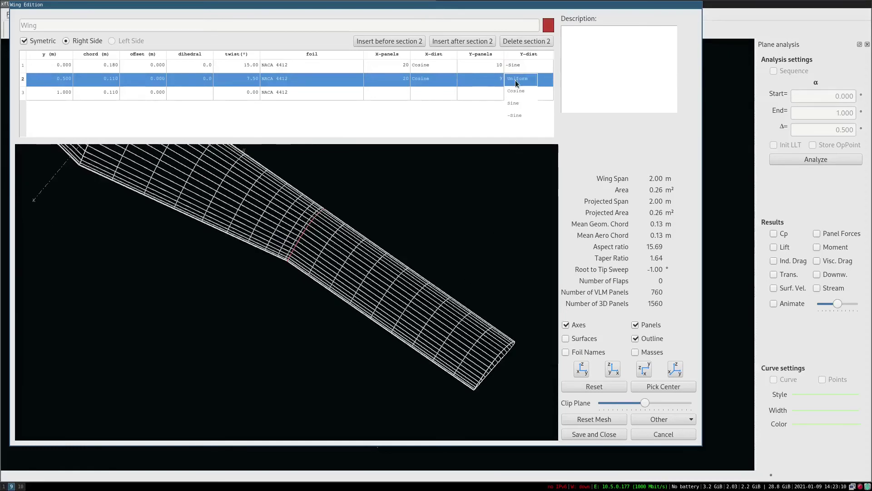
click(293, 264)
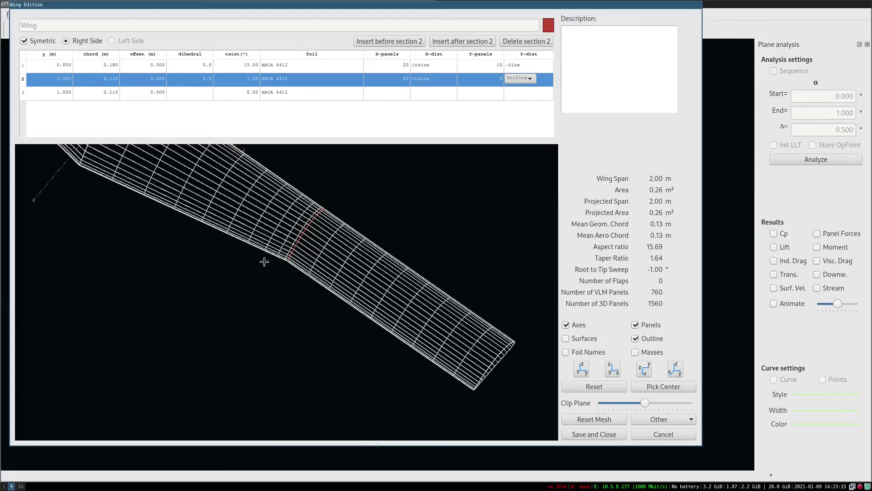
click(519, 81)
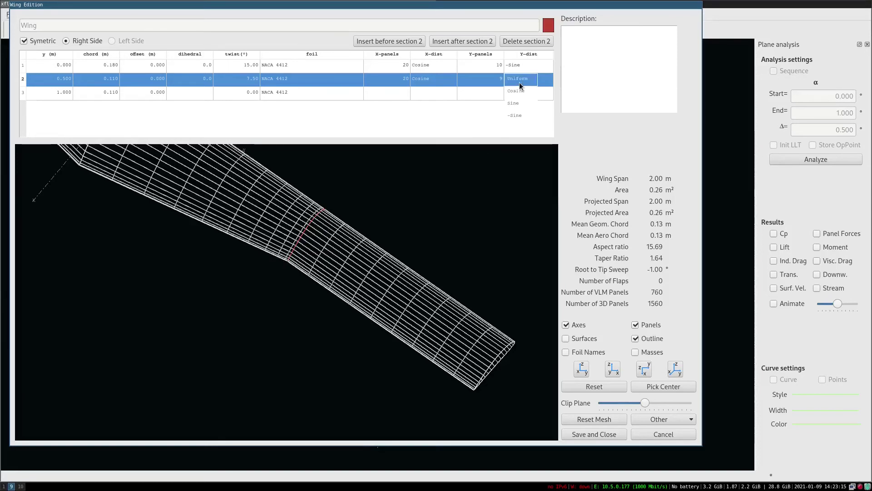
click(523, 91)
drag(407, 356, 355, 339)
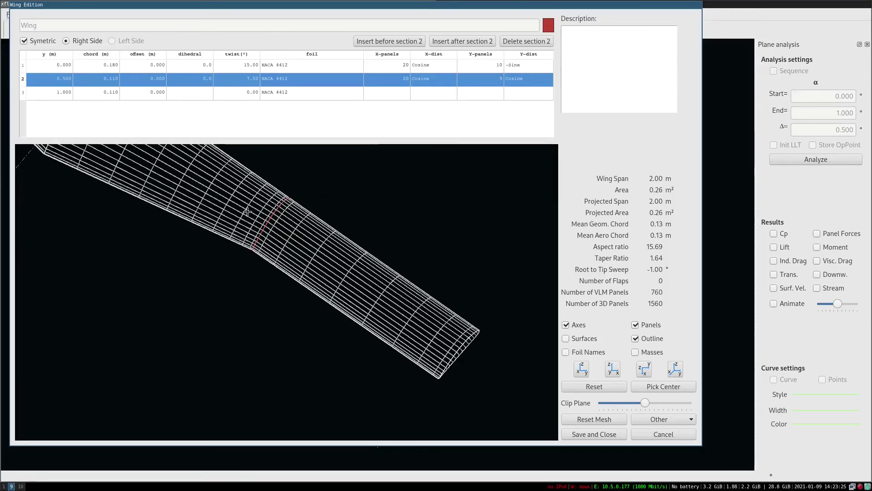
drag(293, 217, 434, 314)
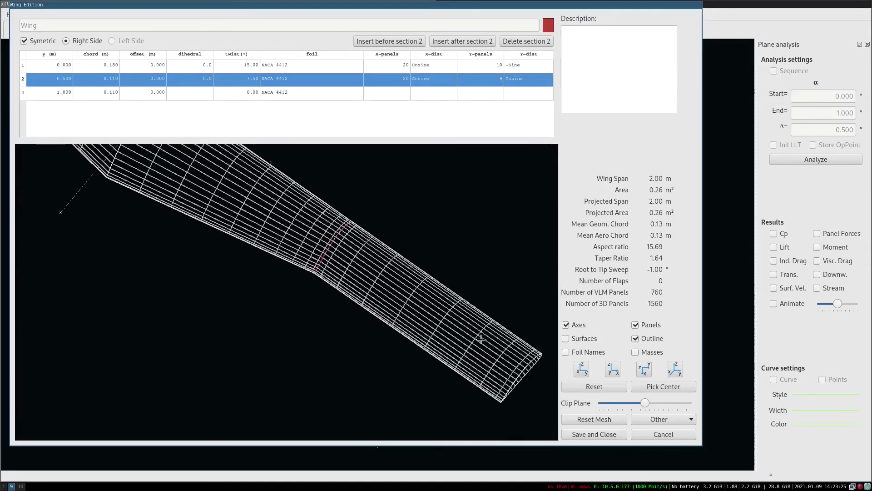
Try the Sine and -Sine Y distributions on the middle section and compare their panel spacing.
double_click(525, 80)
click(522, 92)
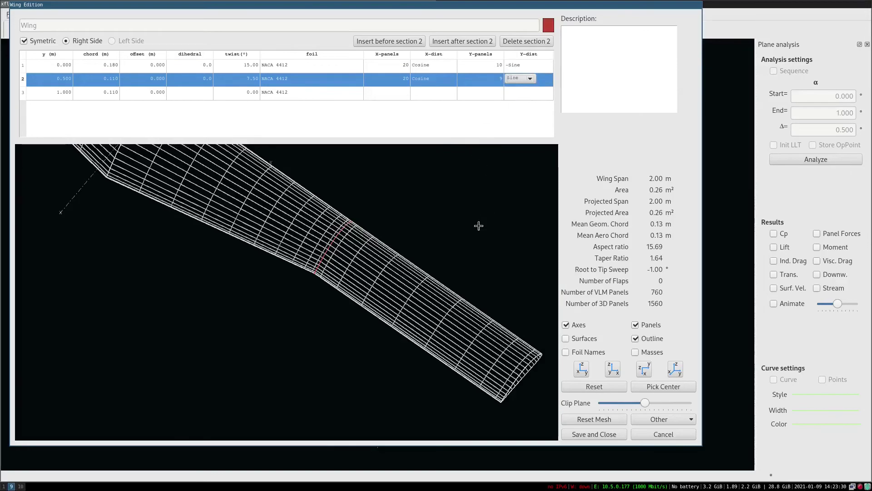
click(513, 82)
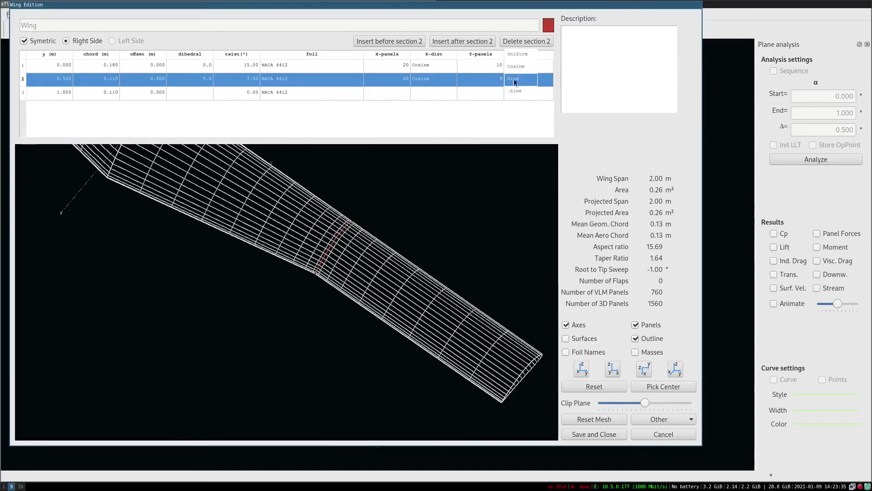
click(523, 92)
drag(311, 241, 345, 318)
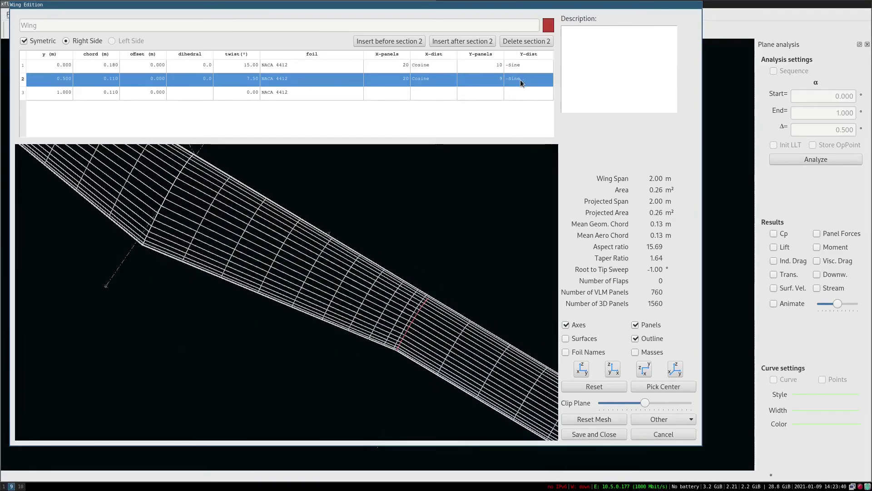
Set the middle section's Y distribution back to Cosine and inspect the inner wing mesh.
click(520, 81)
click(520, 81)
click(518, 50)
drag(481, 207, 377, 203)
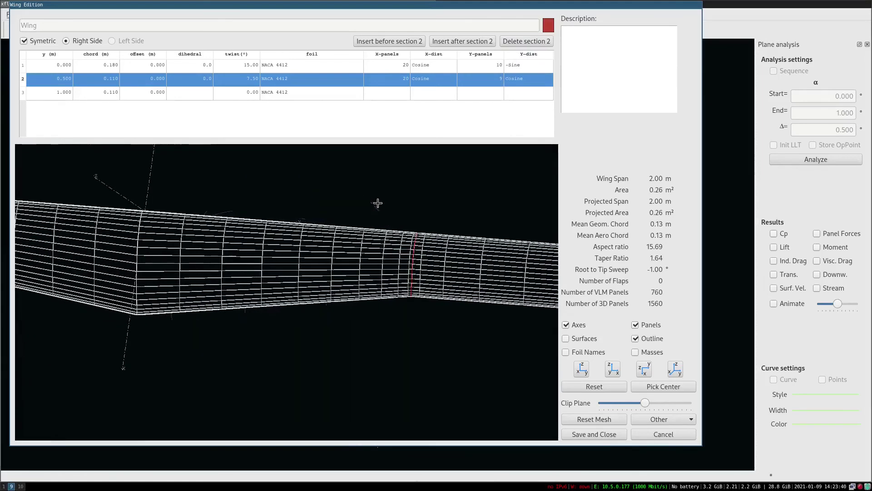
Set the number of Y-panels to 20 for both the middle and root sections.
double_click(483, 80)
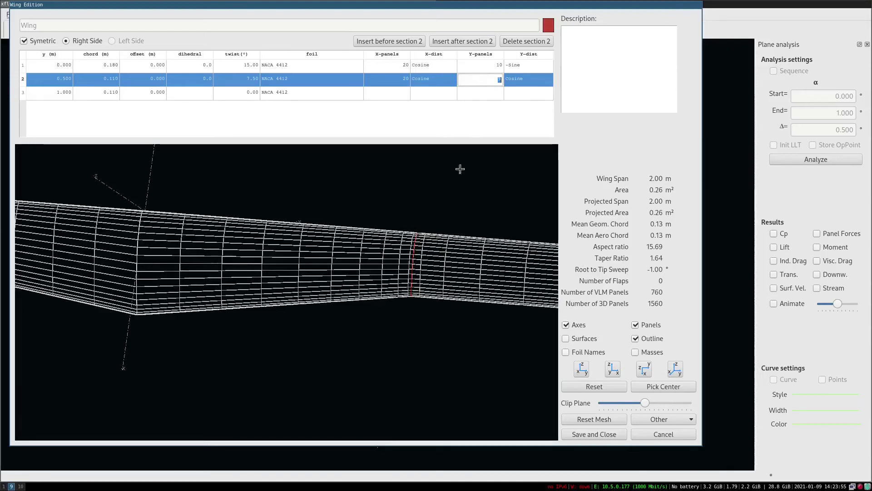
drag(227, 250, 259, 277)
double_click(468, 80)
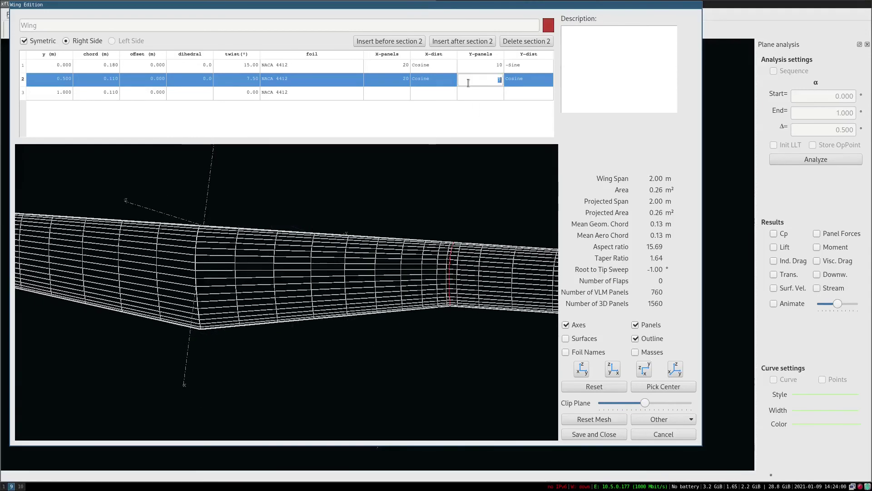
key(Return)
double_click(490, 66)
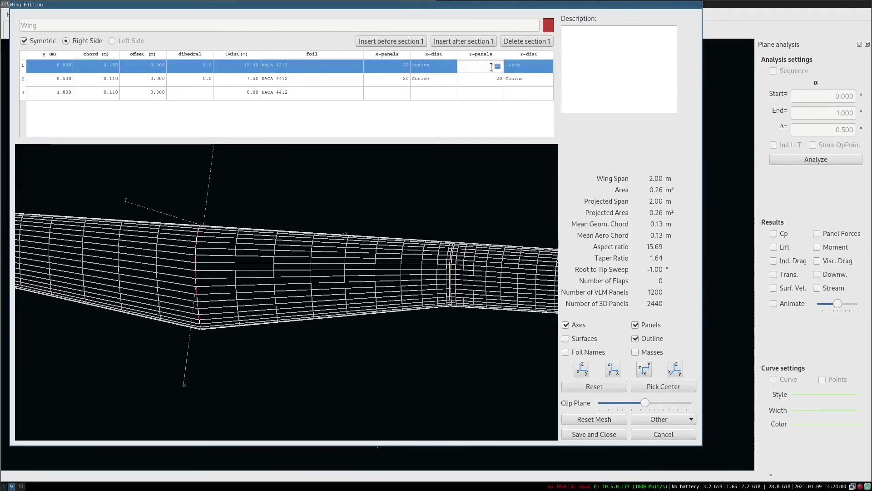
text(20)
key(Return)
Save the wing definition and exclude the elevator and fin from the plane.
drag(371, 257, 237, 269)
middle_drag(237, 269, 276, 215)
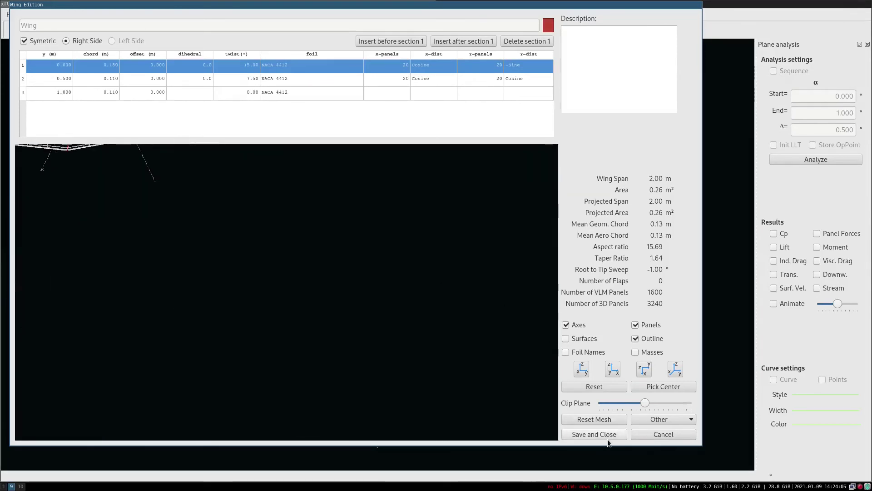
click(607, 438)
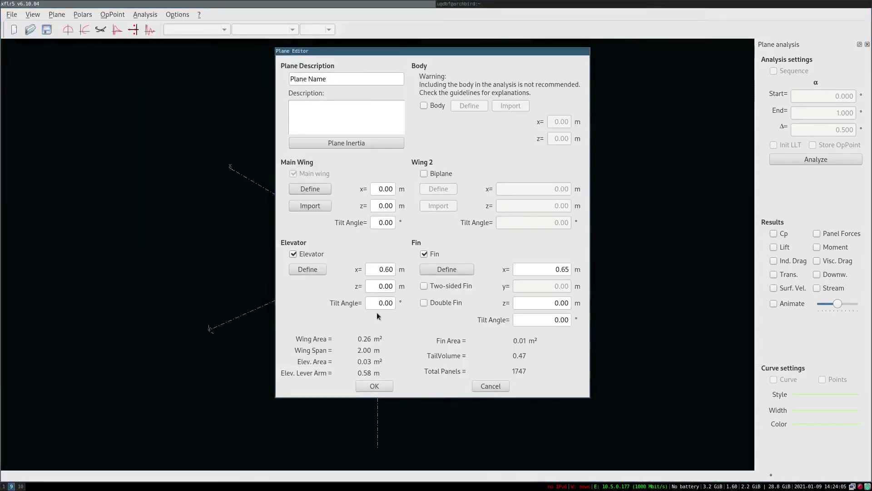
click(303, 253)
click(434, 253)
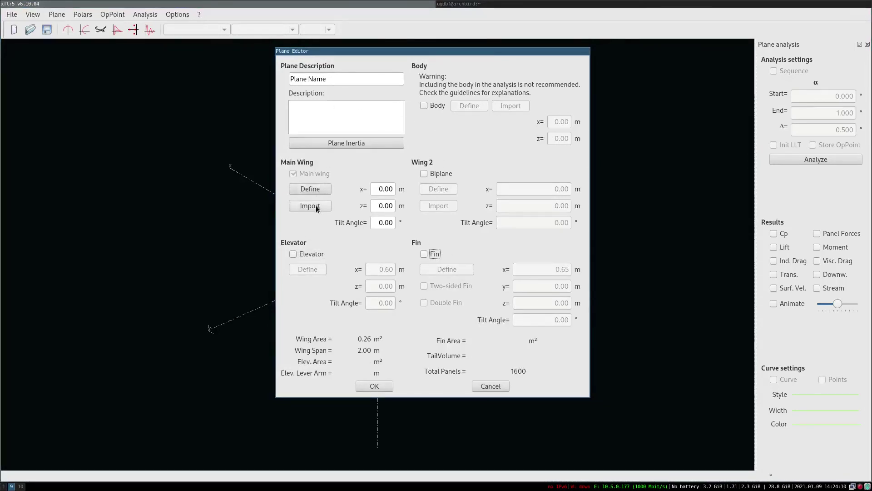
Set the main wing's mass to 1 kg in the plane inertia properties and accept the plane definition.
click(351, 143)
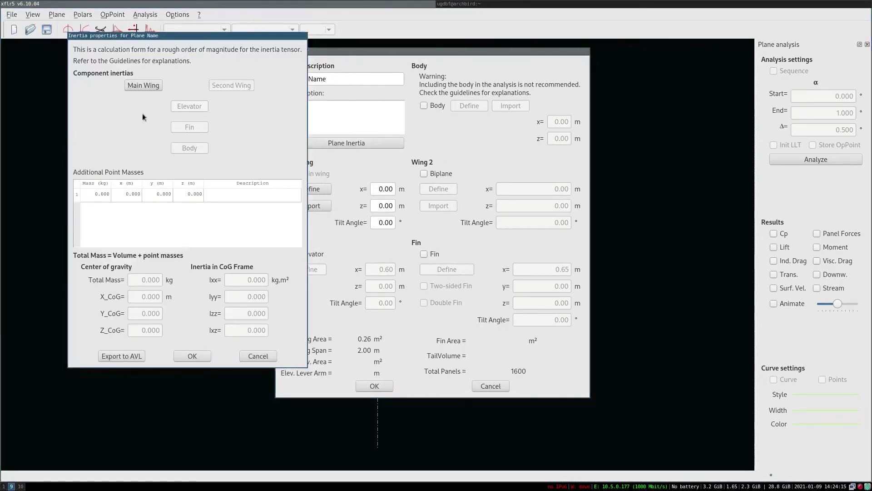
click(140, 85)
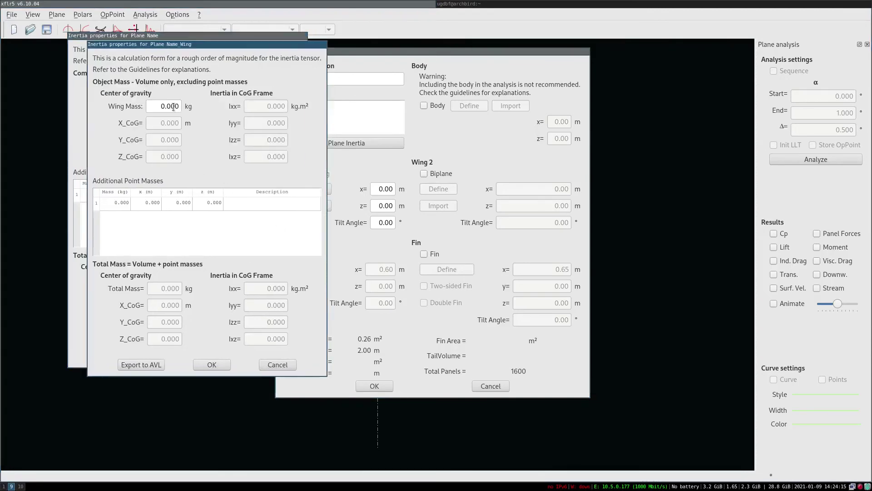
drag(150, 110, 233, 107)
click(212, 364)
click(191, 356)
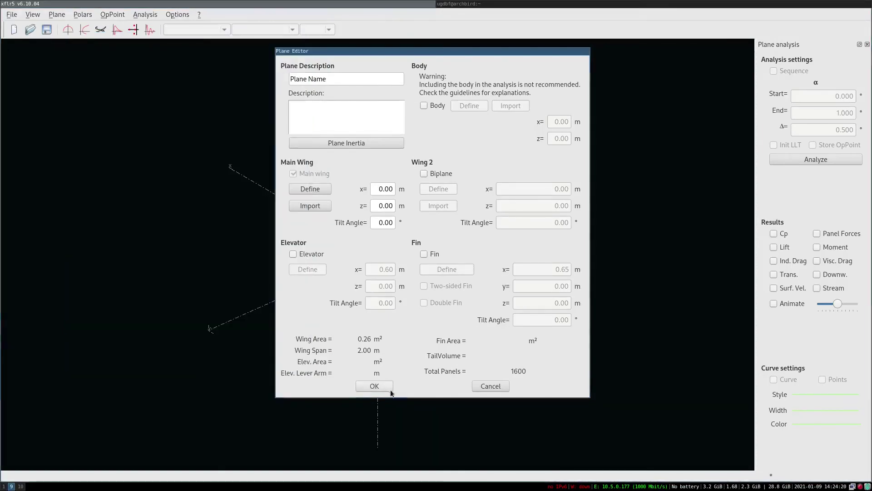
click(390, 389)
drag(327, 350, 484, 285)
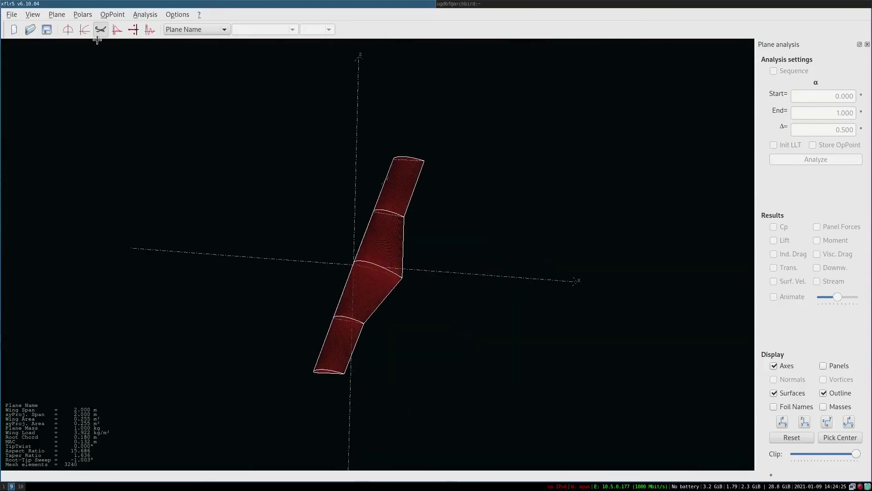
Start defining a Type 1 (Fixed Speed) analysis for the plane with a free stream speed of 14 m/s.
click(83, 14)
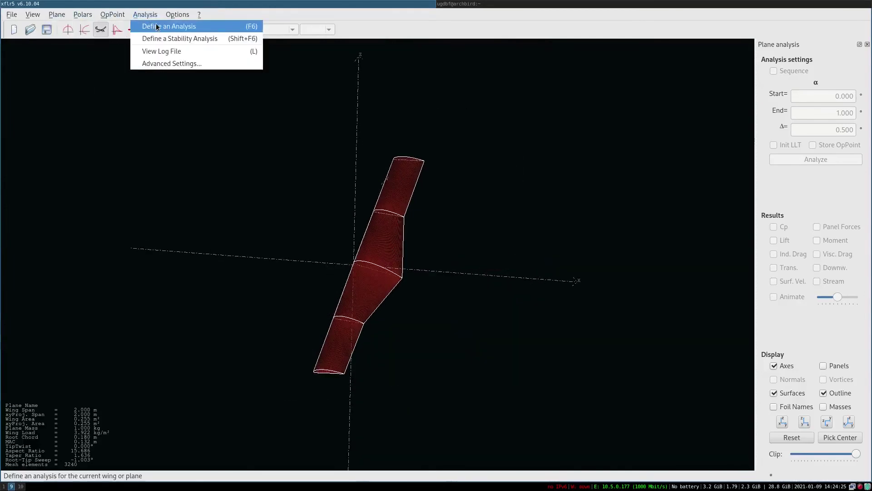
click(156, 27)
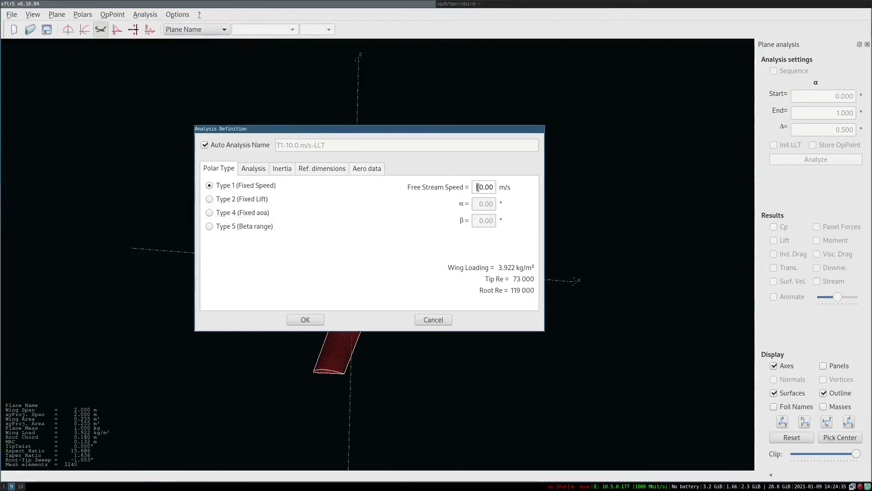
drag(477, 188, 526, 188)
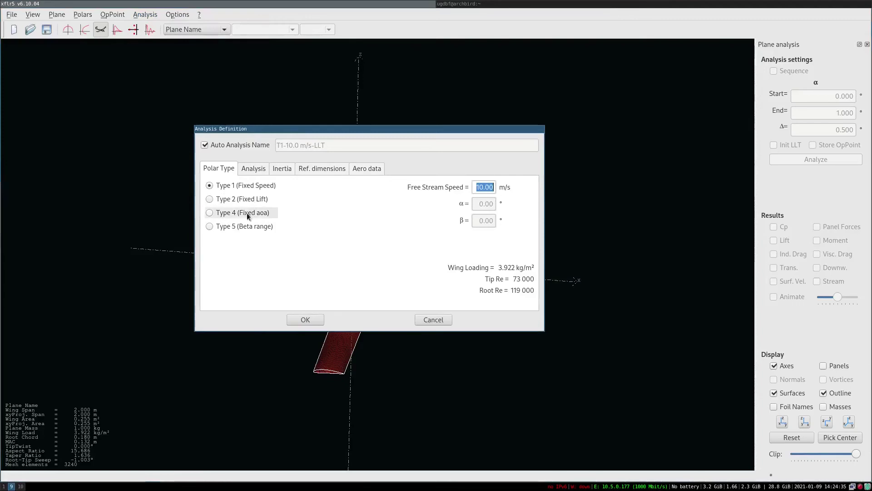
click(248, 169)
click(209, 168)
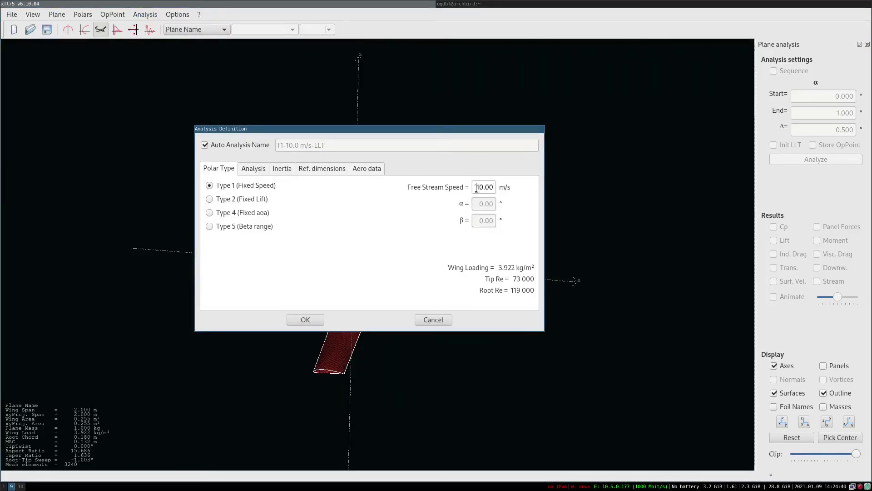
drag(476, 188, 571, 186)
text(14)
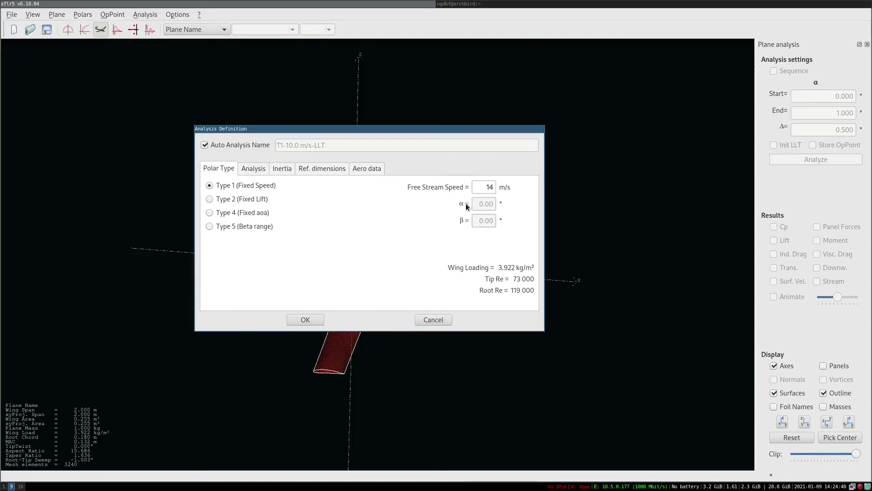
Review the analysis method, inertia and reference dimension settings, moving the analysis definition dialog clear of the wing.
click(256, 172)
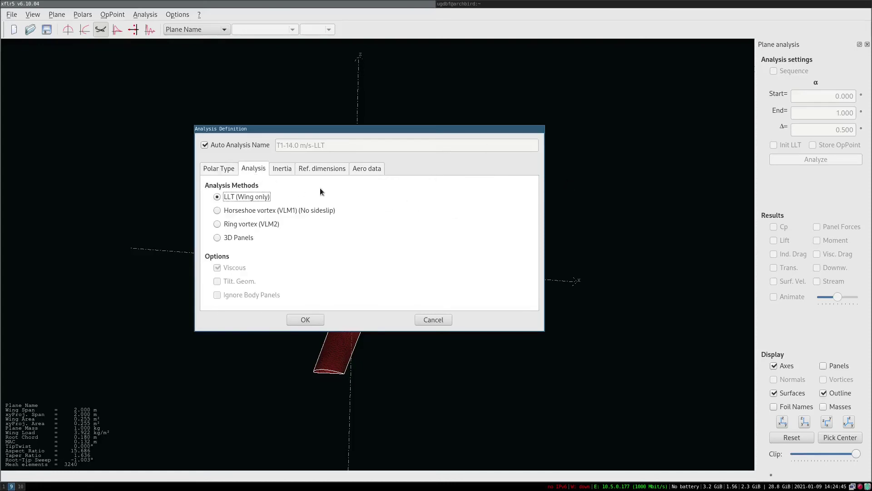
drag(297, 130, 485, 217)
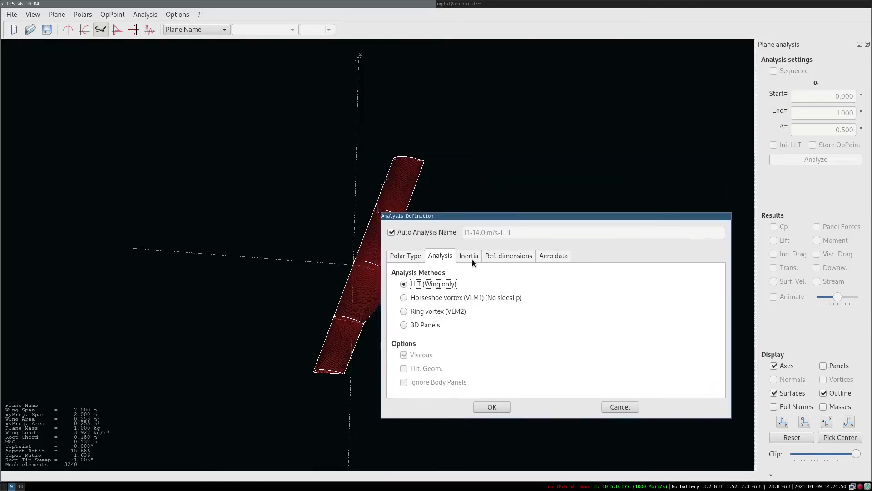
drag(472, 214, 477, 230)
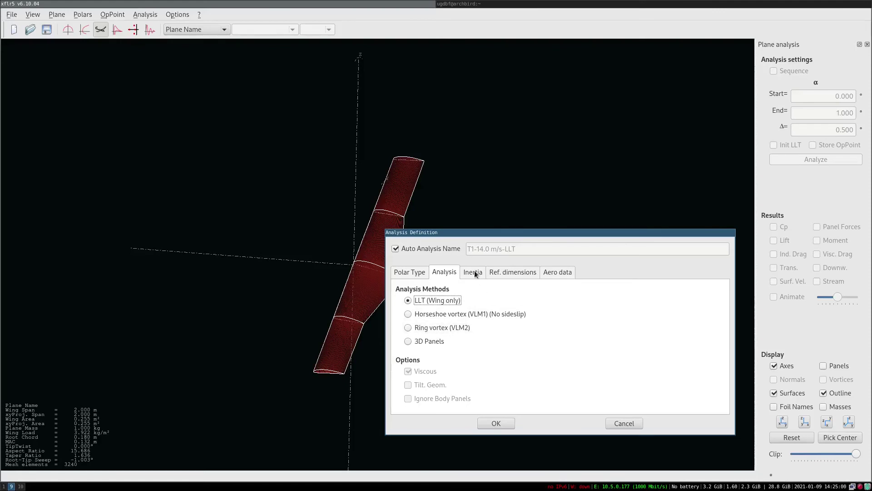
drag(468, 234, 505, 243)
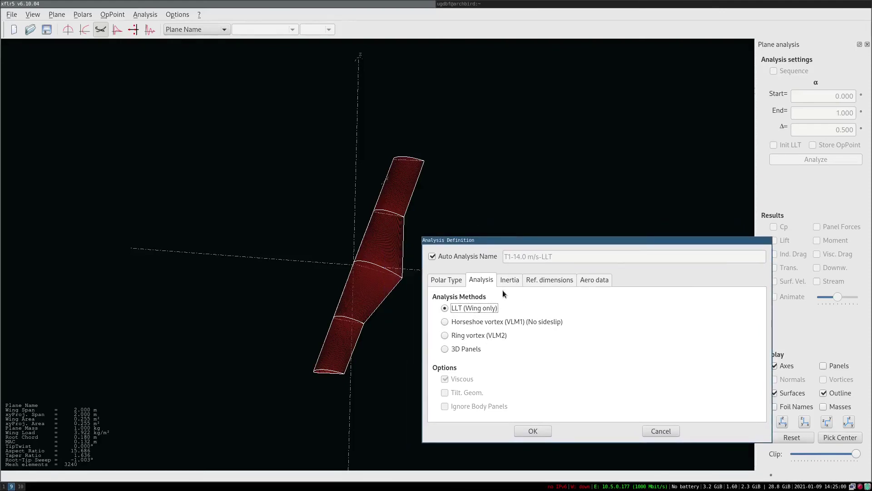
click(509, 281)
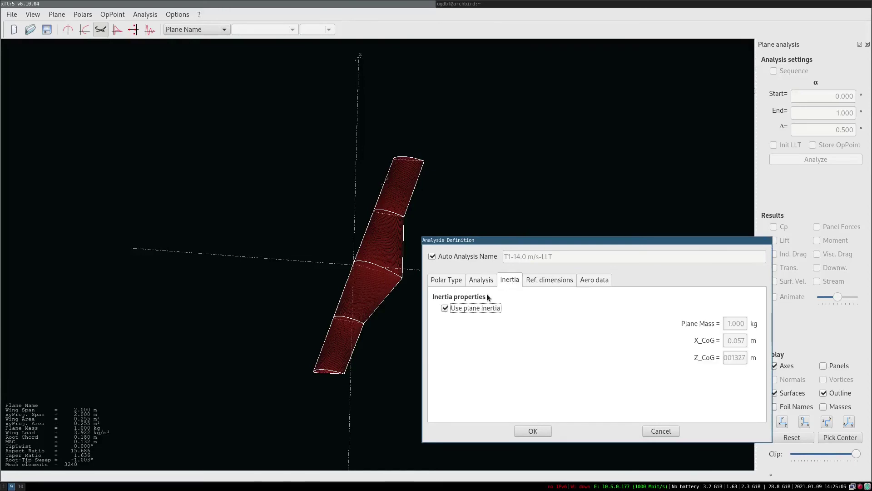
click(551, 282)
click(518, 284)
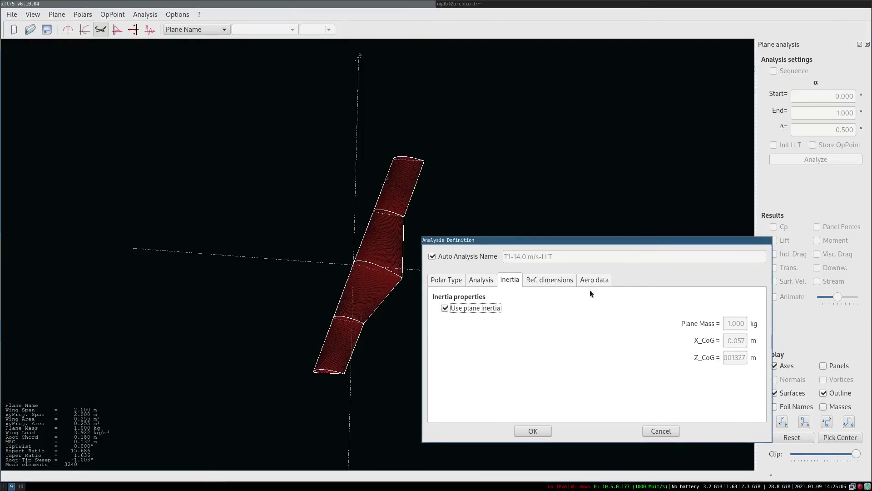
click(551, 280)
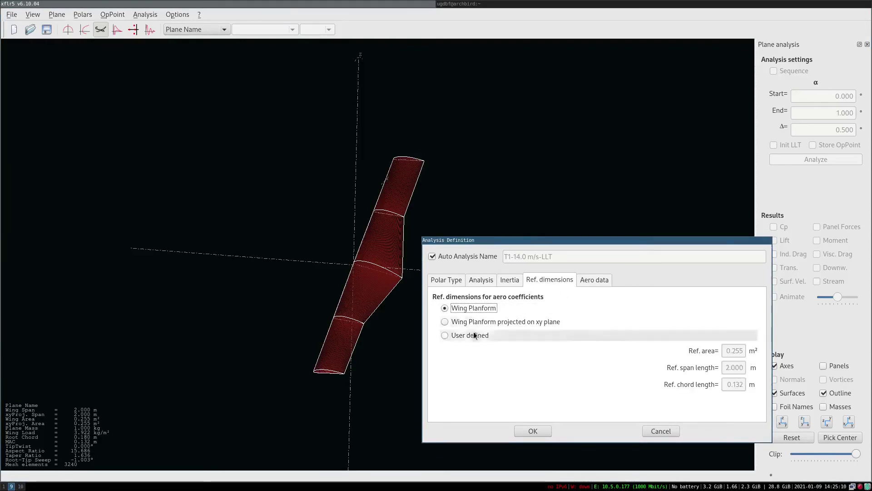
Check the air density and kinematic viscosity in the analysis's aero data.
click(589, 281)
click(507, 339)
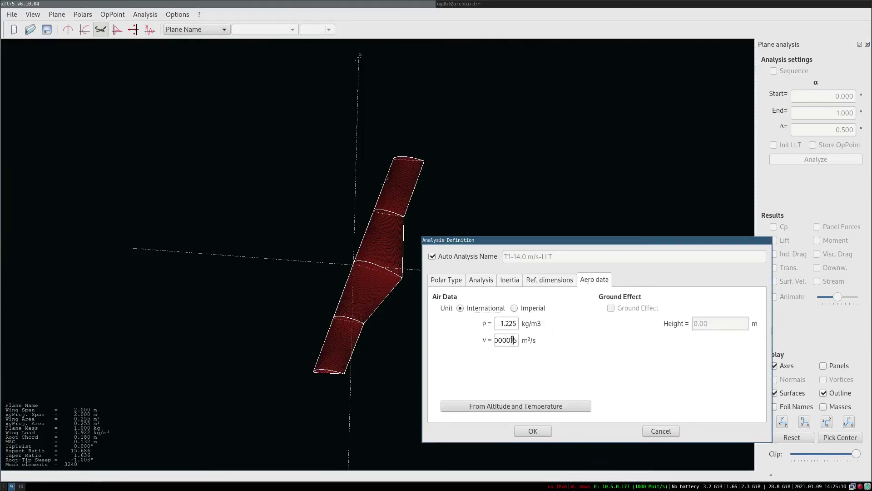
mouse_move(515, 340)
mouse_down()
mouse_move(483, 341)
mouse_move(527, 342)
mouse_move(489, 344)
mouse_move(527, 342)
mouse_move(516, 342)
mouse_up()
click(498, 341)
click(513, 343)
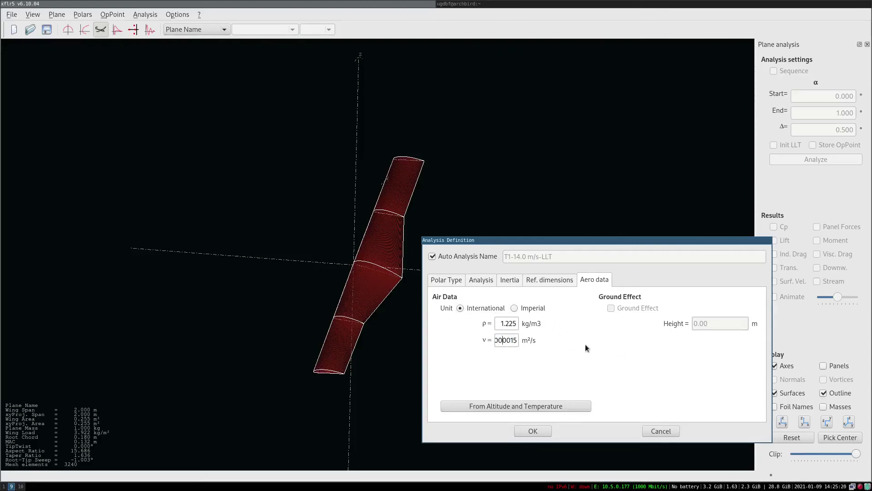
Accept the analysis definition and run it as an angle-of-attack sequence from -5° to 15°.
click(531, 431)
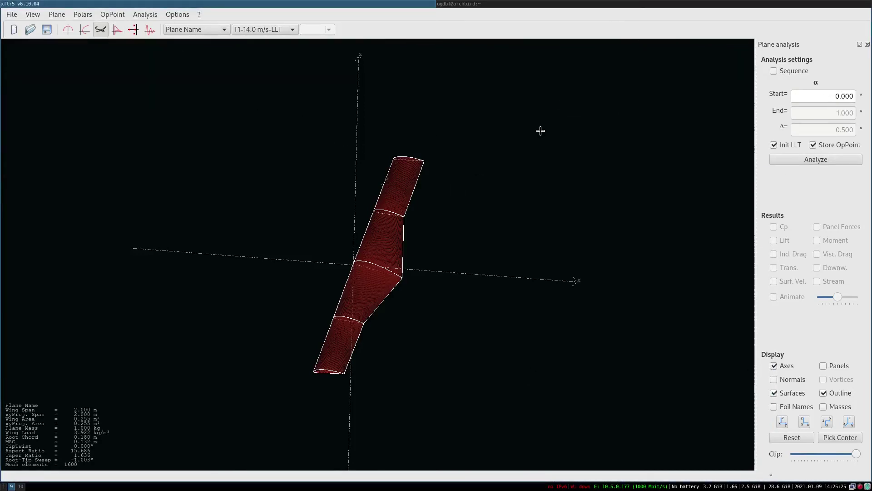
click(773, 71)
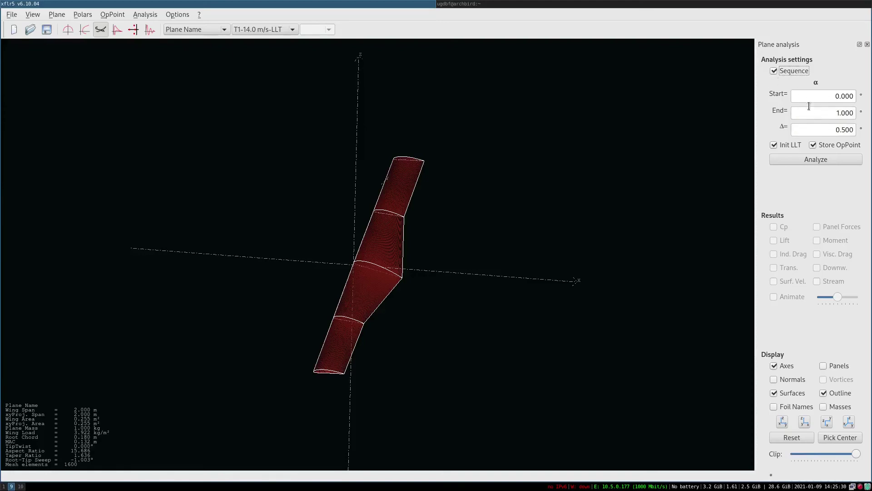
drag(813, 98, 871, 98)
text(-5)
drag(822, 115, 857, 115)
text(15)
click(807, 159)
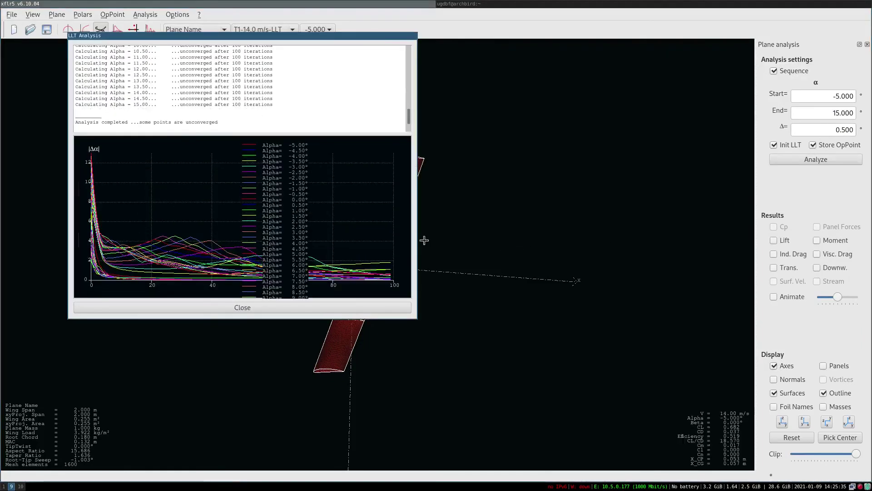
Review the LLT log for the convergence of each angle of attack, and close the log.
scroll(259, 110, up, 15)
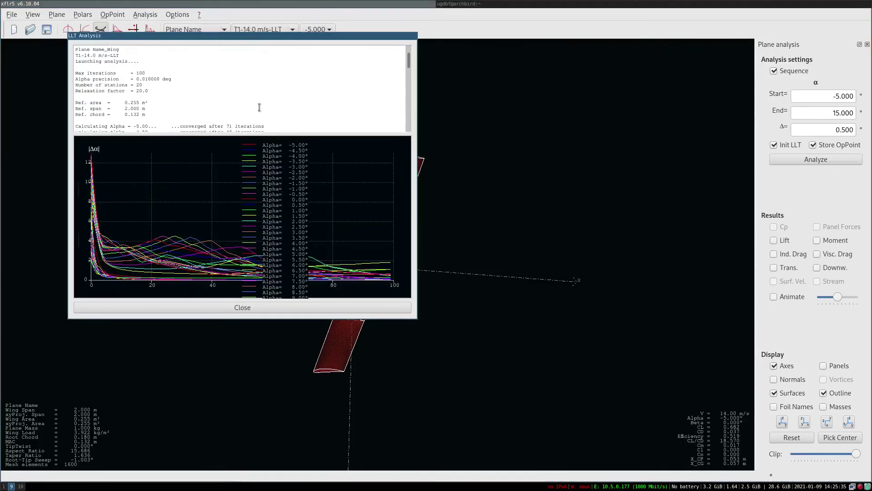
scroll(257, 108, down, 8)
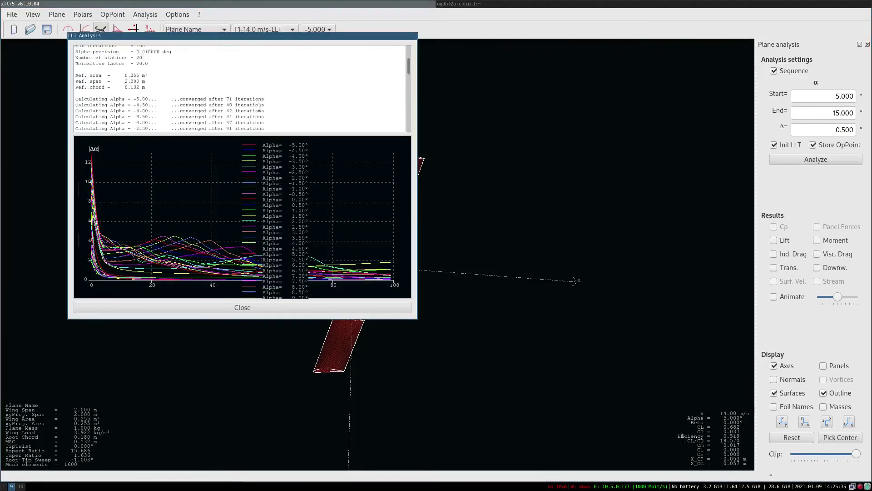
mouse_move(278, 95)
mouse_down()
mouse_move(75, 93)
mouse_move(279, 100)
mouse_up()
click(284, 100)
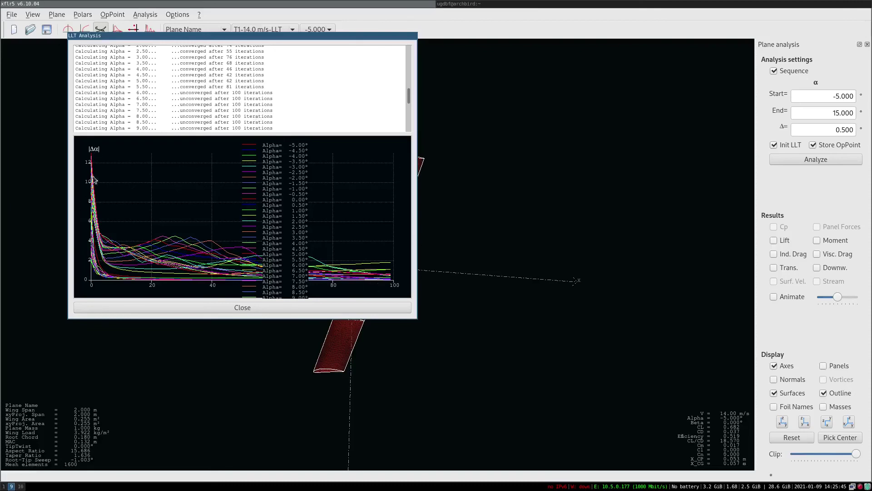
click(302, 307)
Set the lifting line method's maximum iterations to 500 in the advanced analysis settings and rerun the analysis.
click(149, 15)
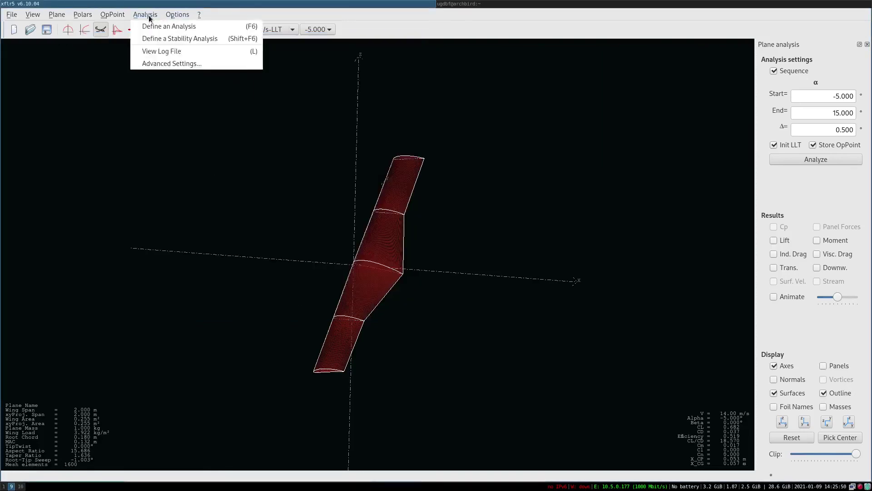
click(158, 61)
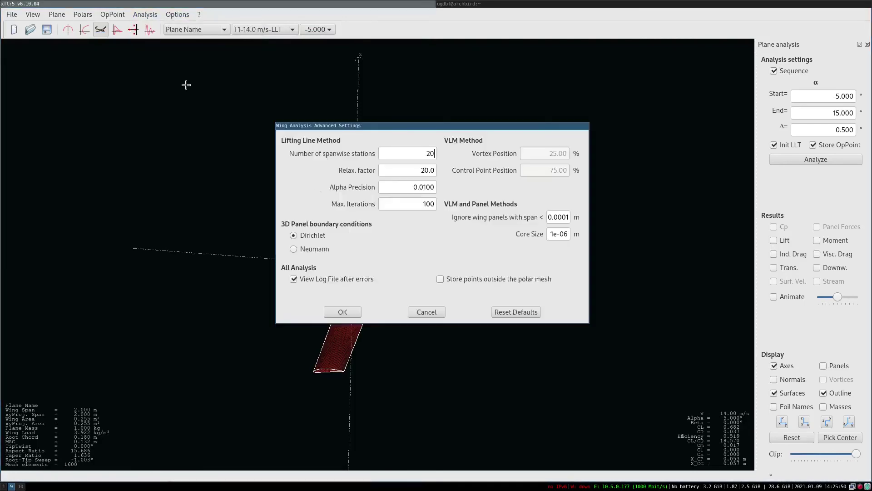
double_click(402, 205)
text(500)
click(335, 314)
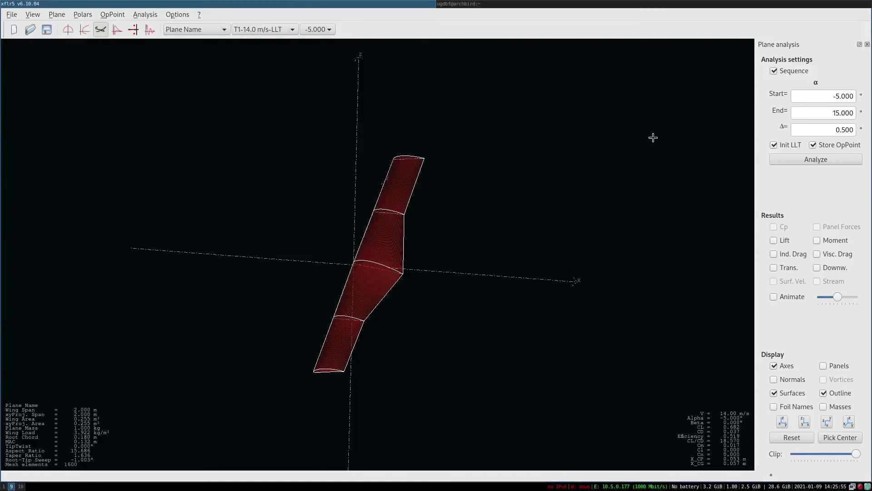
click(771, 161)
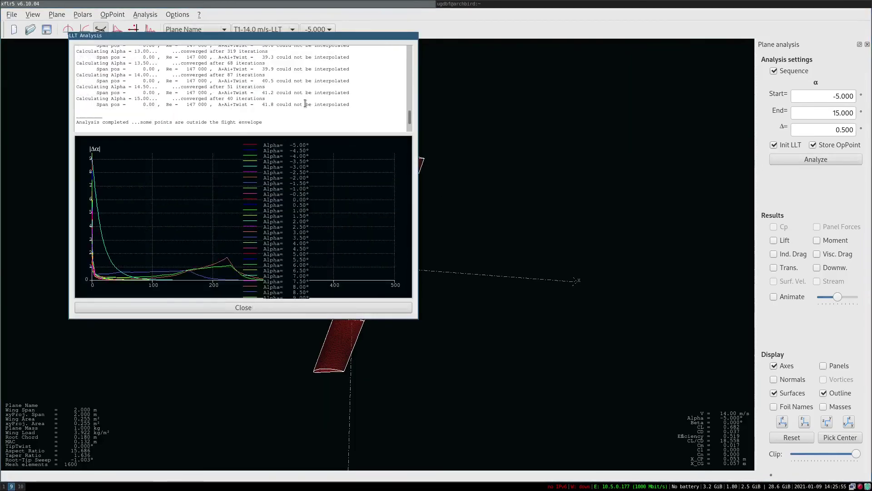
Examine the new LLT log for angles of attack with span positions that could not be interpolated.
scroll(307, 104, up, 3)
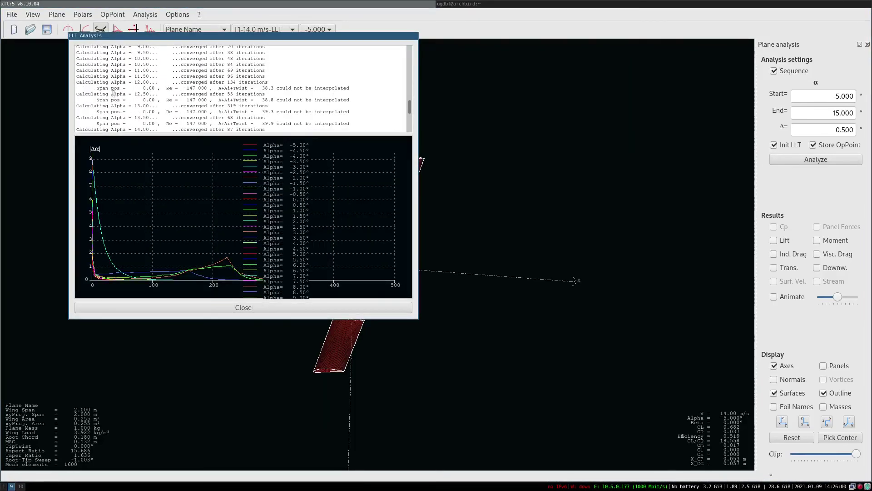
drag(93, 88, 337, 89)
click(238, 92)
drag(77, 82, 186, 93)
click(188, 89)
Move the LLT log clear of the wing, compare its span position entries with the wing geometry, and close the log.
drag(163, 36, 612, 93)
drag(400, 277, 378, 286)
scroll(292, 269, up, 5)
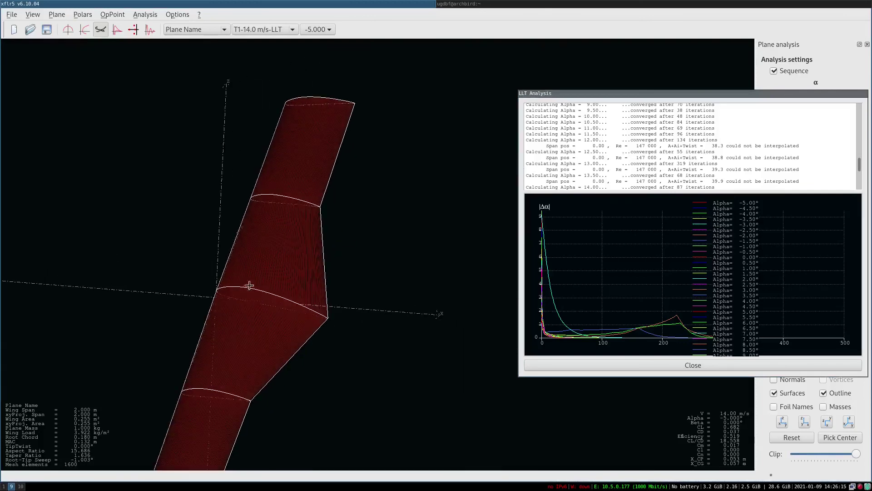
drag(535, 141, 600, 141)
click(549, 141)
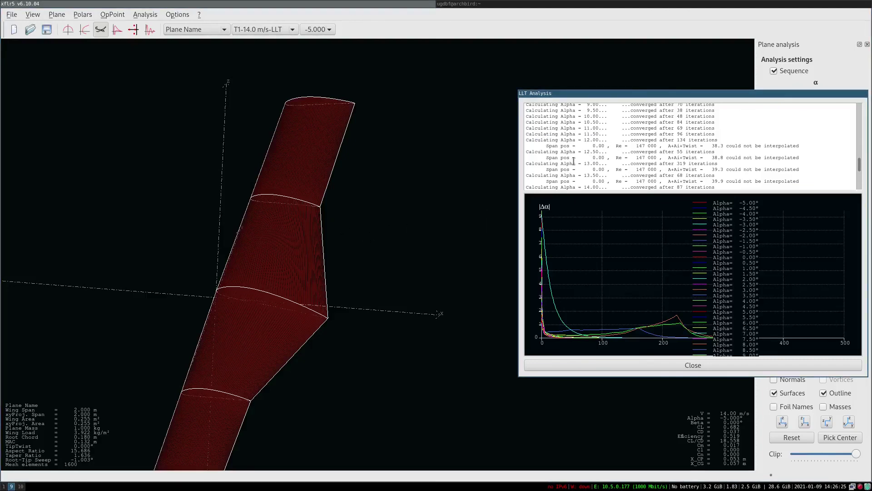
drag(610, 147, 812, 144)
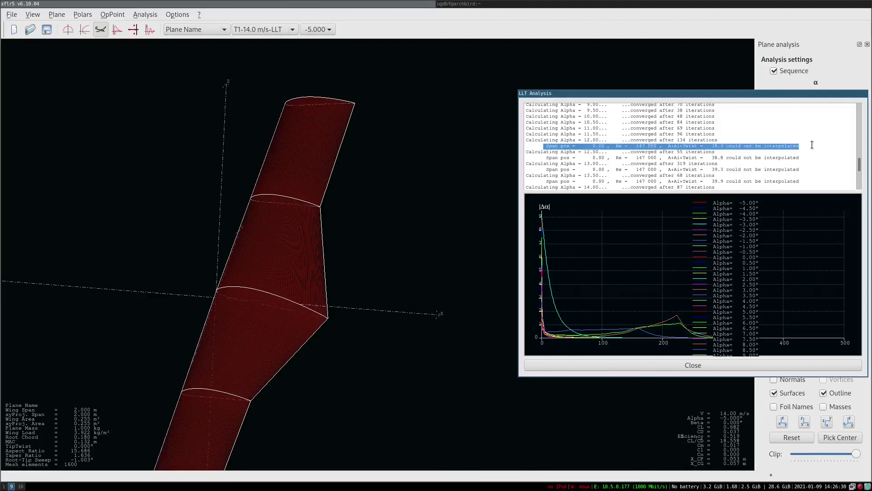
click(803, 146)
drag(794, 146, 528, 146)
click(430, 113)
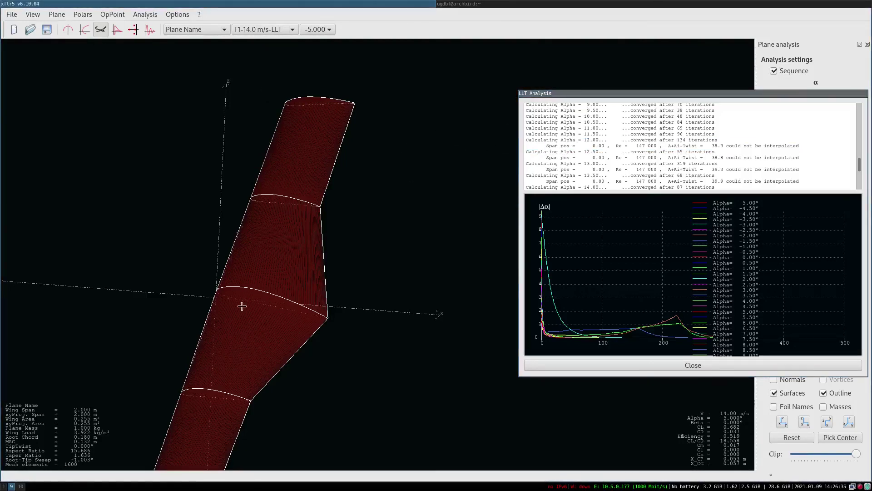
drag(242, 306, 263, 286)
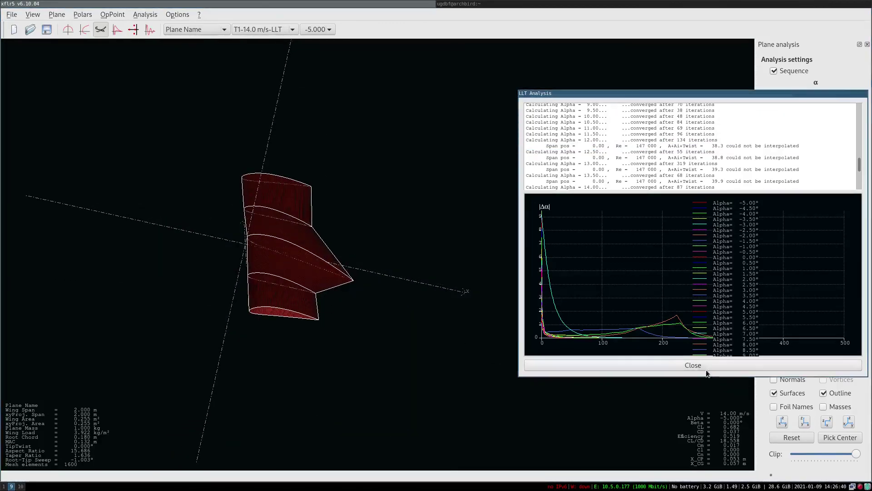
click(693, 366)
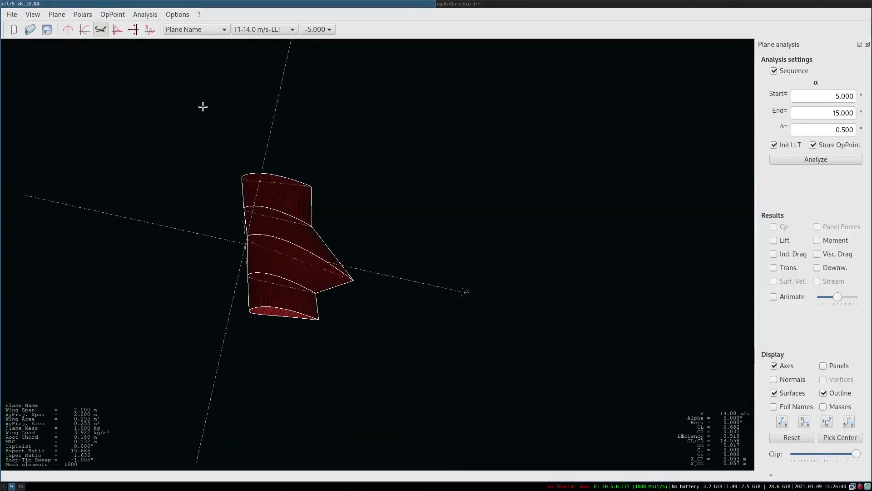
Show the plane's polar graphs and examine the CL versus CD and CL versus Alpha curves.
click(85, 30)
scroll(151, 171, up, 2)
scroll(347, 282, down, 2)
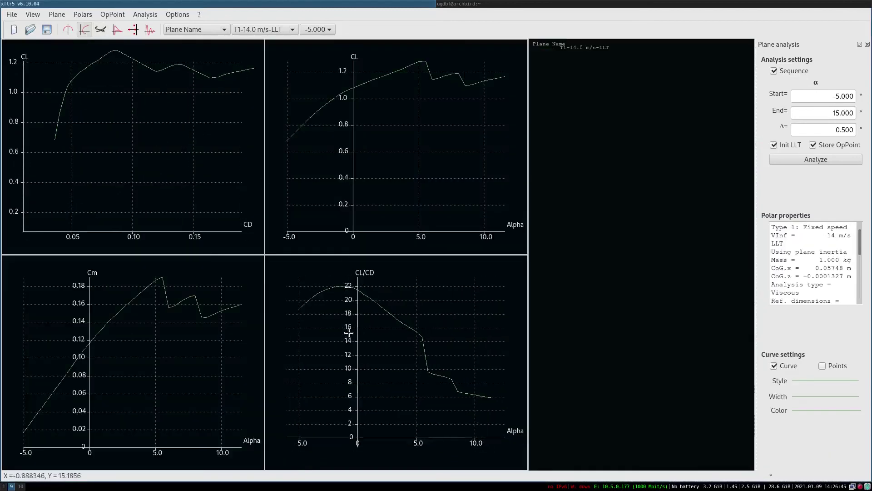
mouse_move(127, 128)
mouse_down()
mouse_move(115, 138)
mouse_move(126, 134)
mouse_up()
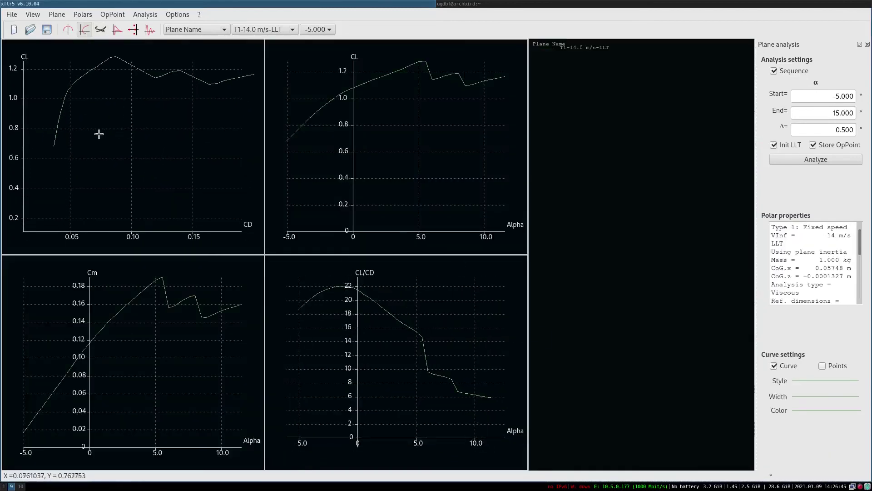
scroll(391, 161, down, 5)
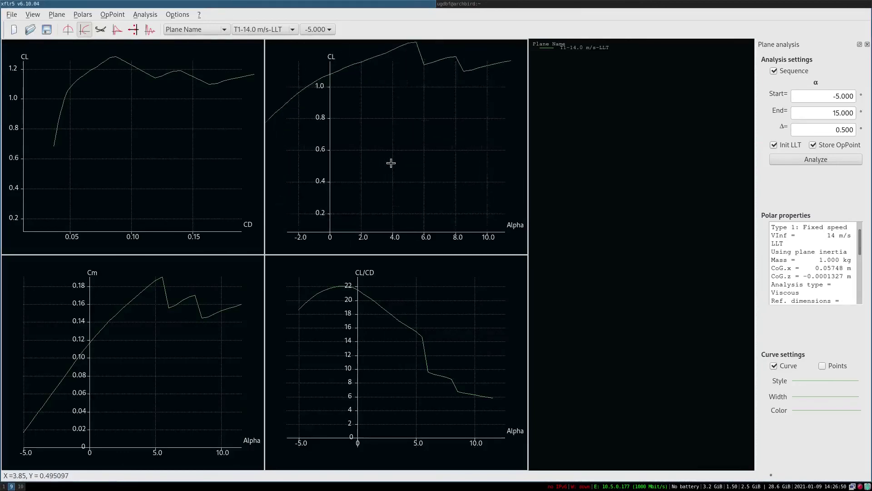
right_click(103, 129)
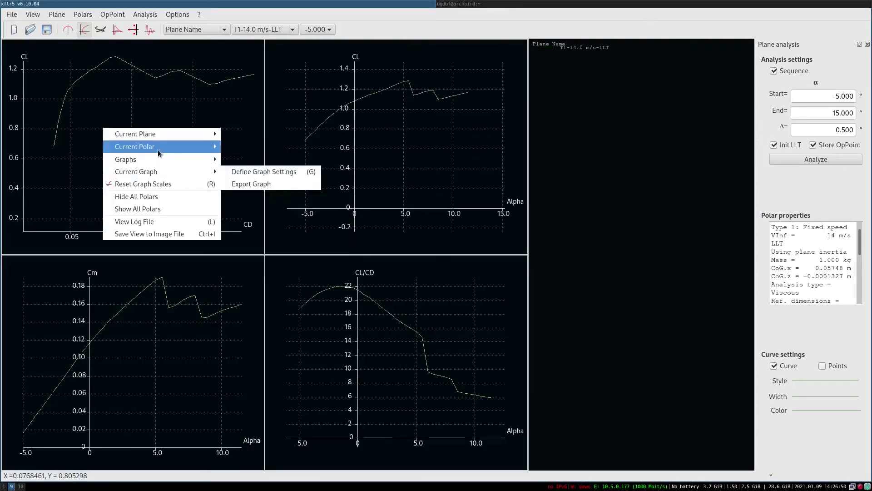
click(135, 88)
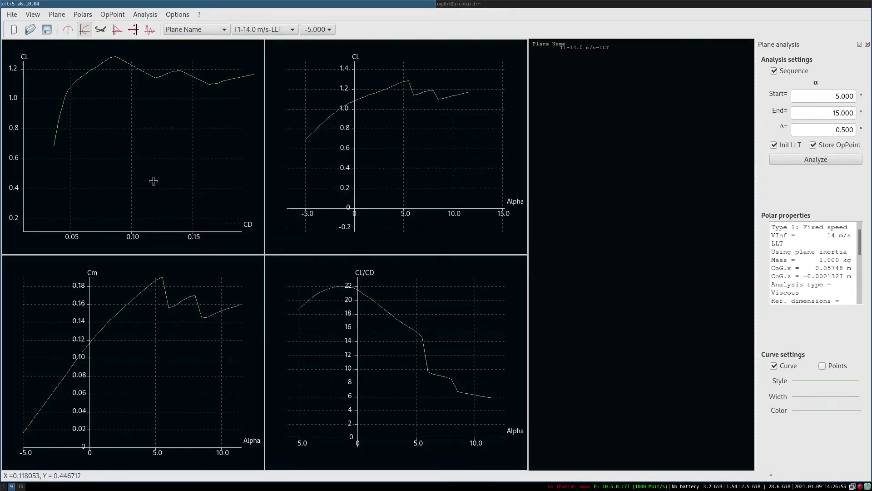
scroll(151, 180, down, 4)
scroll(150, 180, up, 2)
Change the CL versus CD graph's variables to plot Fz (N) against Alpha.
right_click(164, 135)
mouse_move(187, 146)
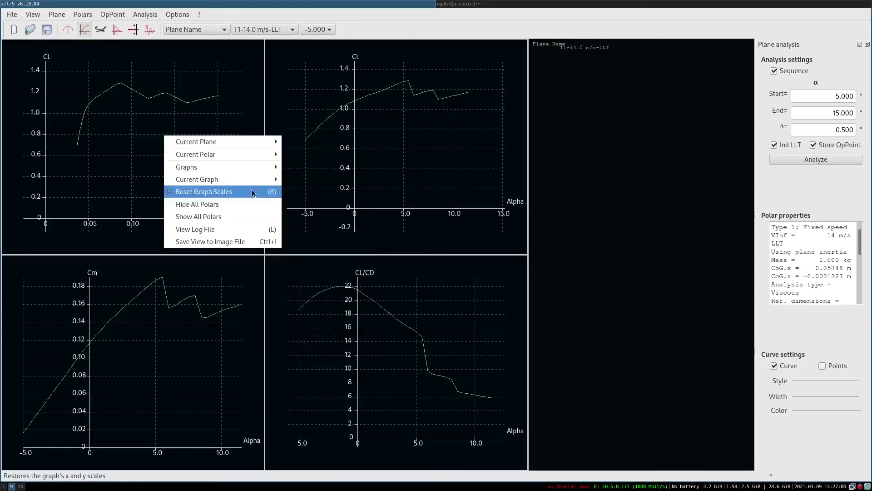
mouse_move(251, 170)
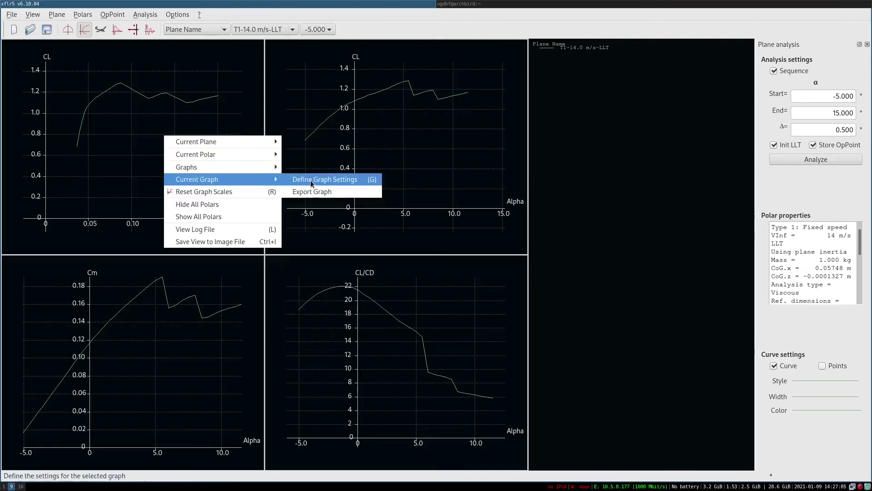
click(310, 179)
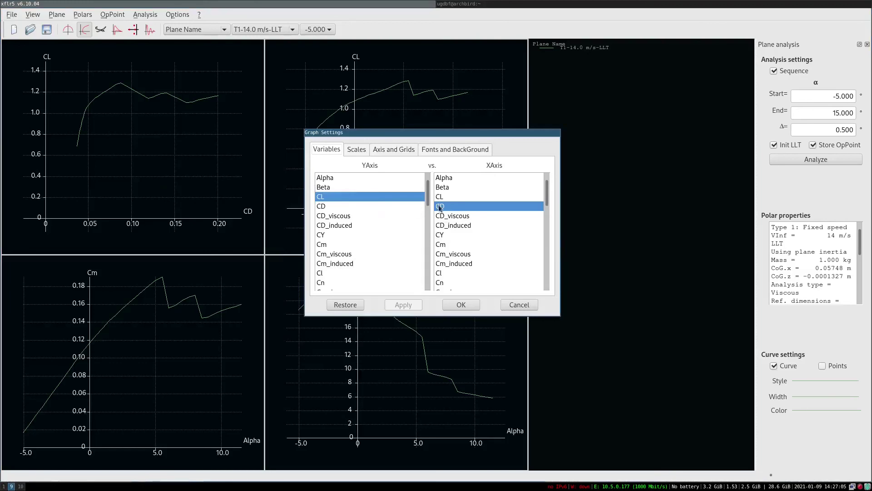
click(446, 178)
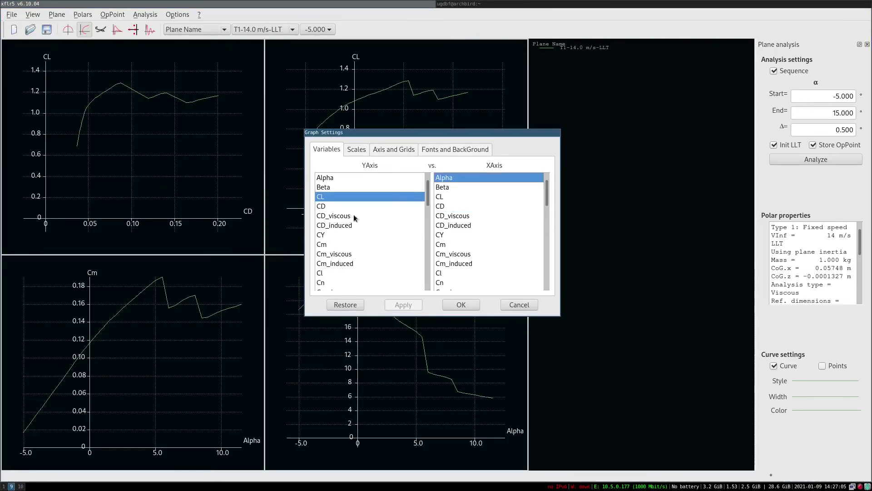
scroll(354, 219, down, 4)
click(330, 226)
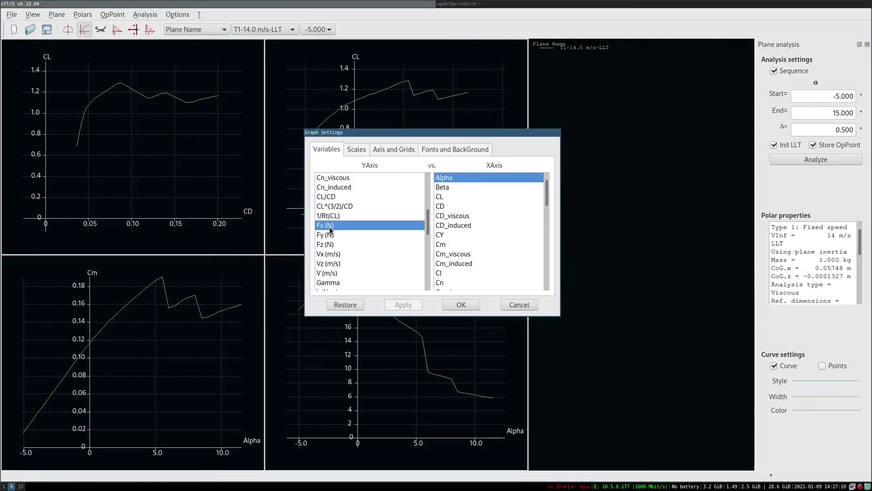
click(341, 245)
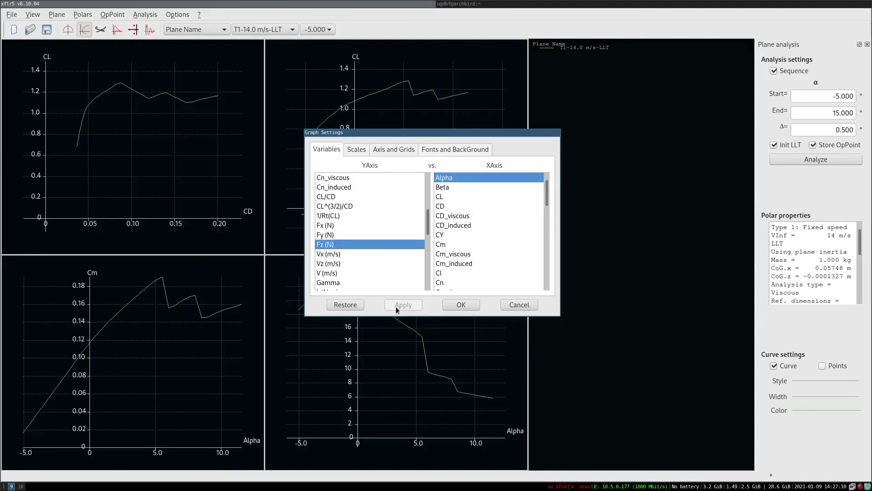
click(452, 305)
scroll(191, 187, down, 5)
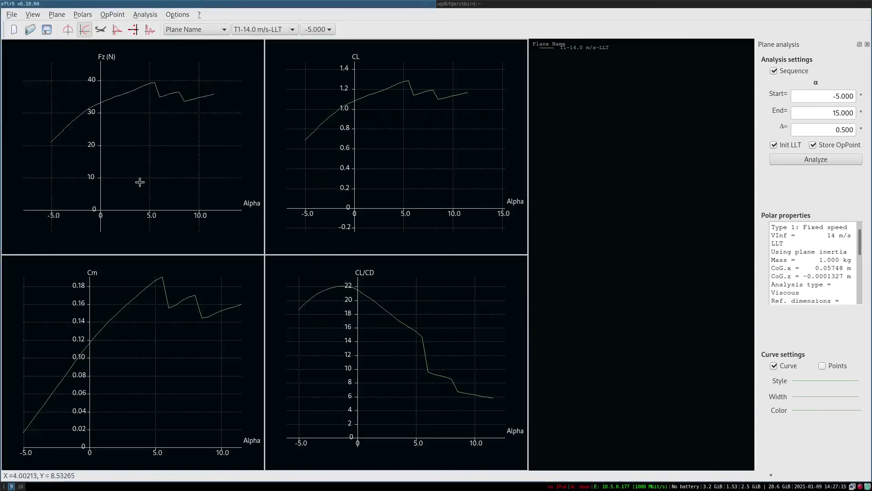